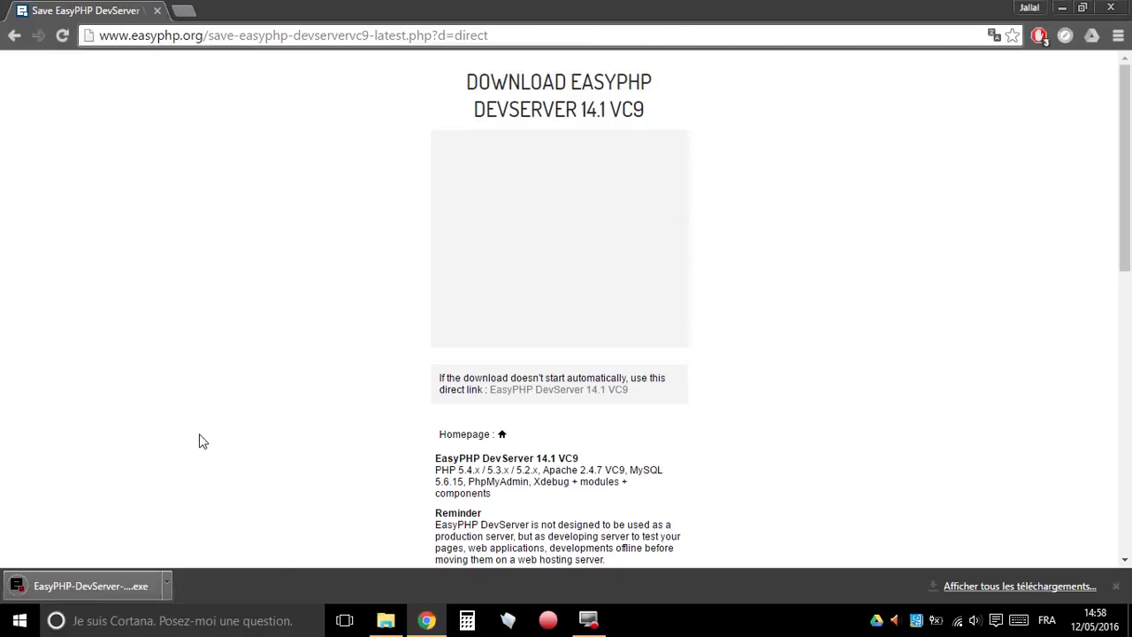
# - Run the downloaded EasyPHP DevServer 14.1 VC9 installer from Chrome's download bar
pyautogui.click(115, 581)
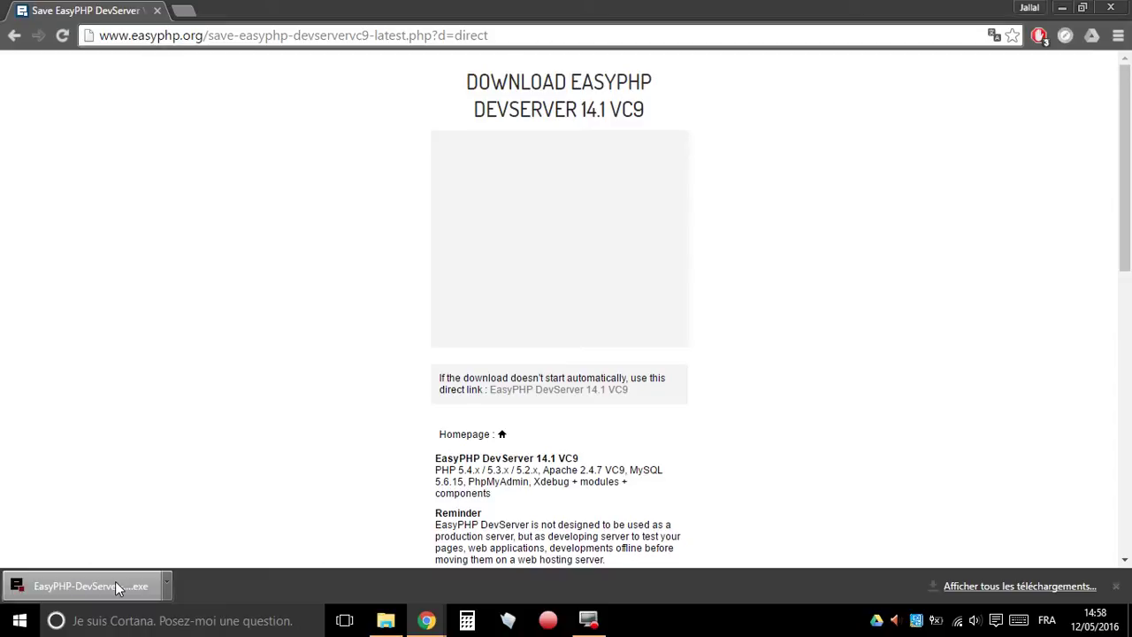
# - Get the installer past the security warning and UAC prompt, with French as setup language
pyautogui.click(1064, 9)
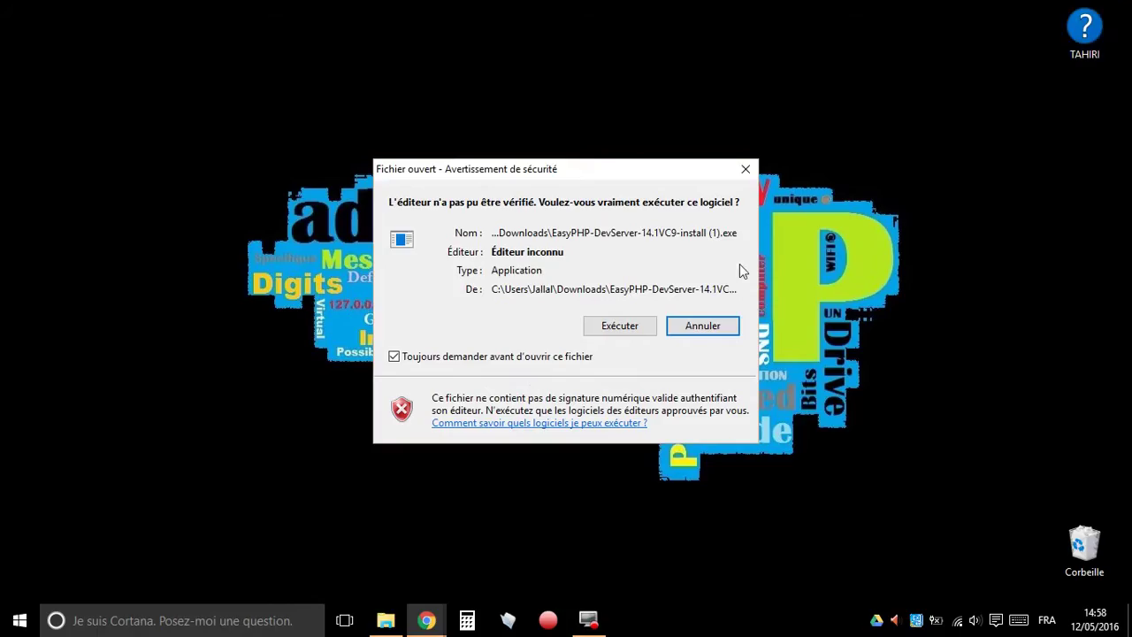
pyautogui.click(620, 326)
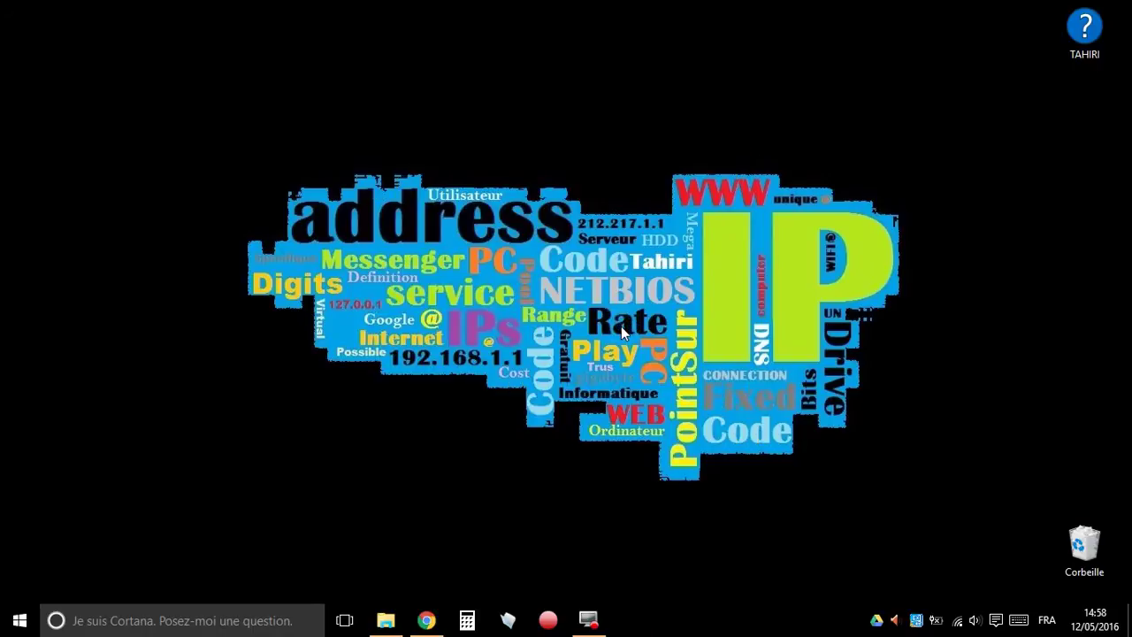
pyautogui.click(628, 342)
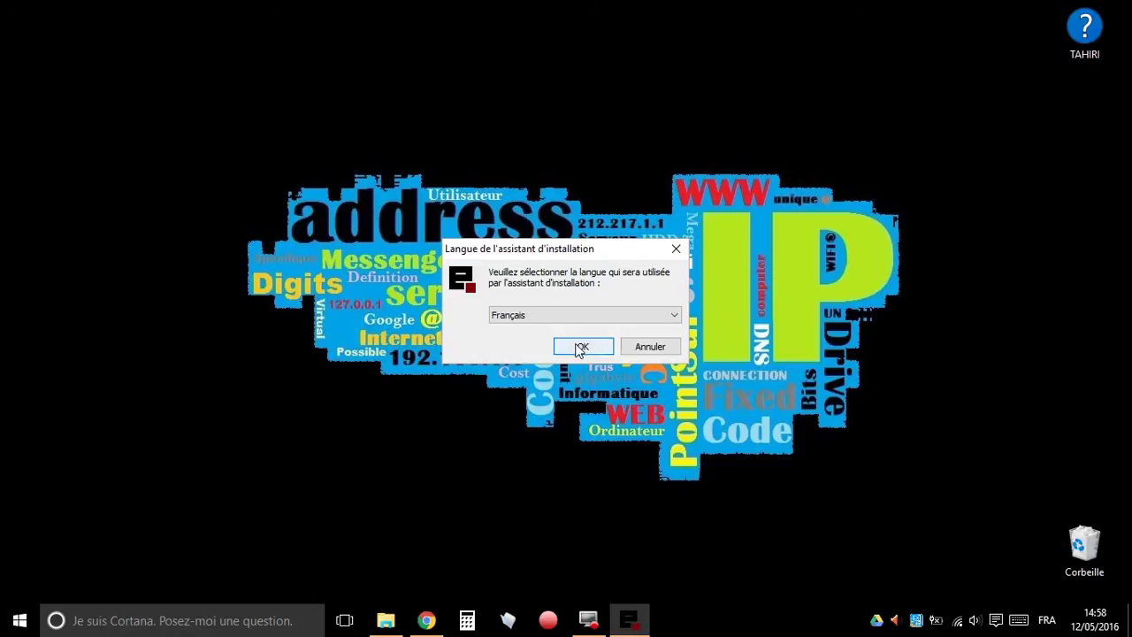
pyautogui.click(581, 347)
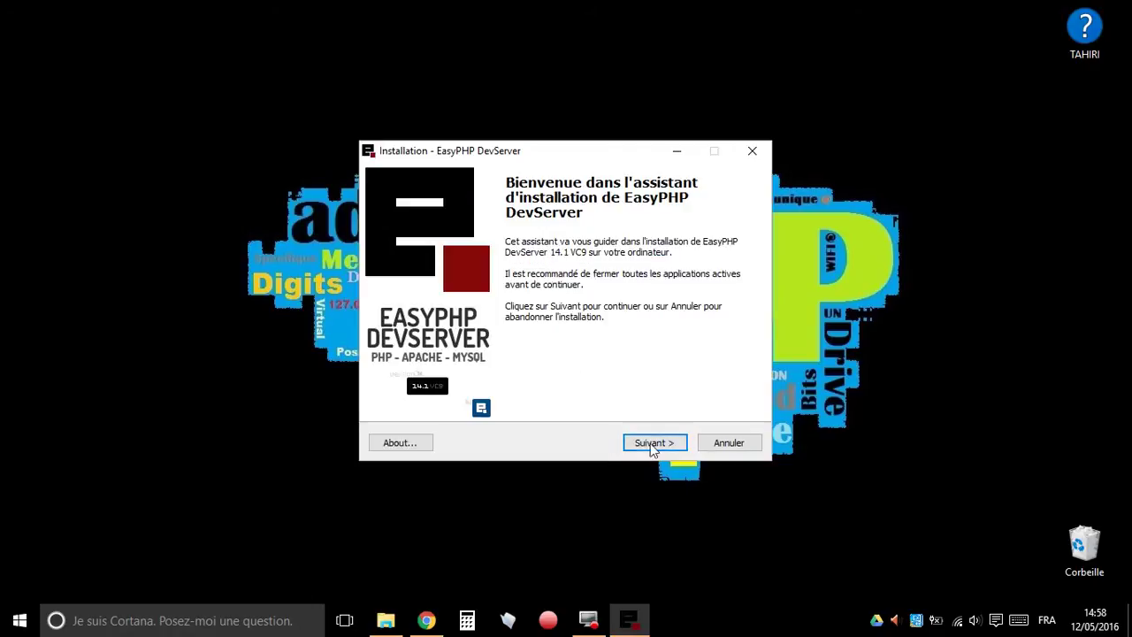
pyautogui.click(652, 443)
# - Accept the licence and keep the default install and Start menu folders
pyautogui.click(456, 393)
pyautogui.click(653, 443)
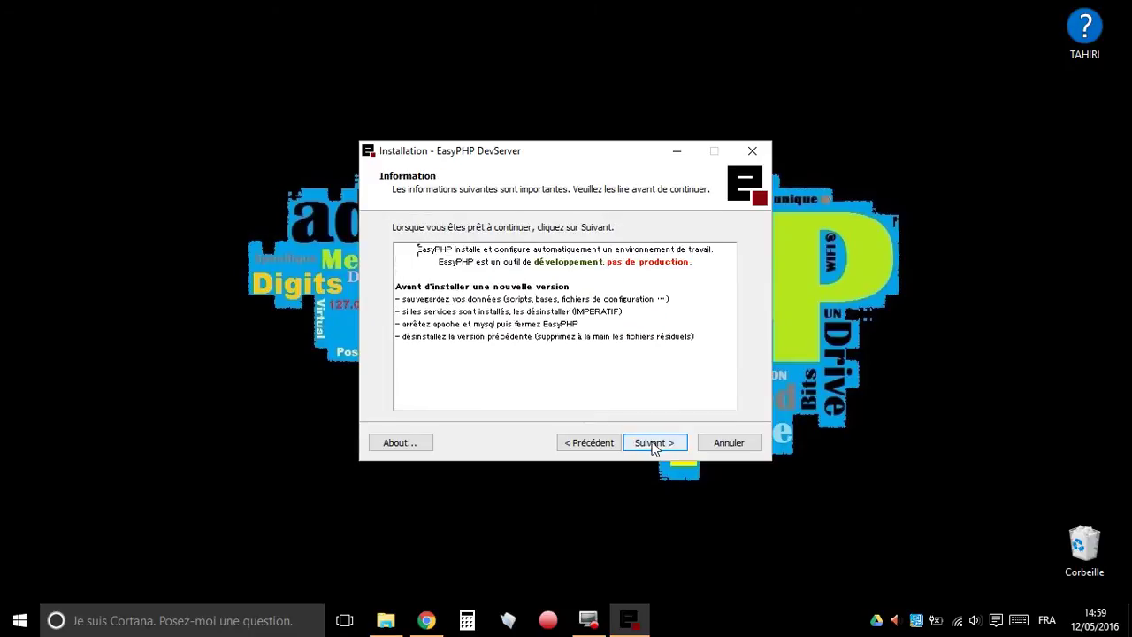
pyautogui.click(654, 443)
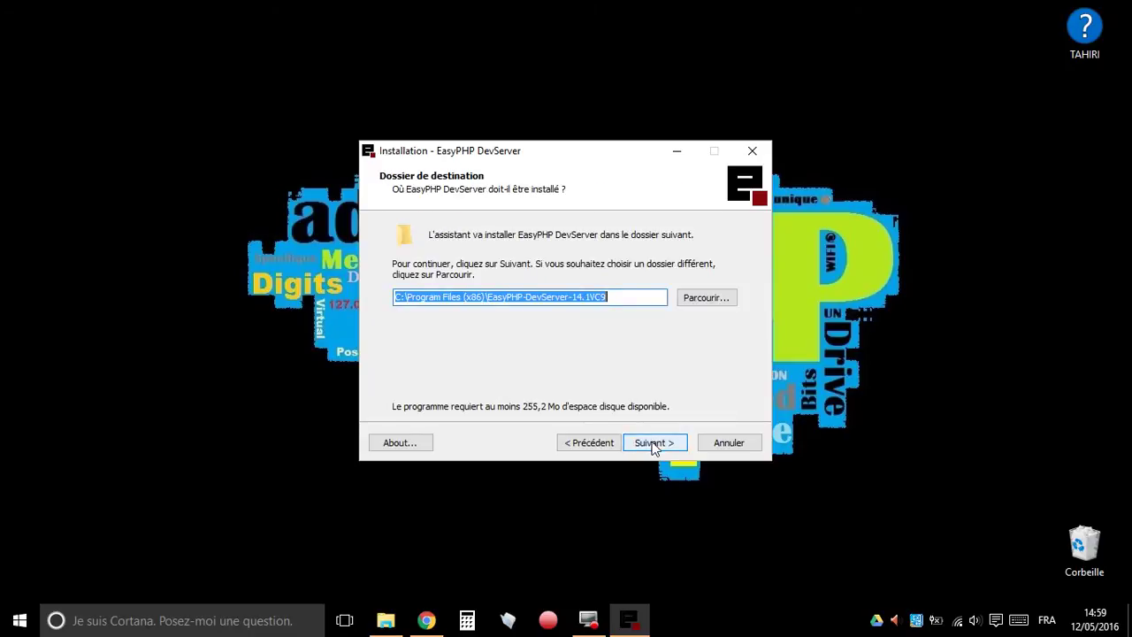
pyautogui.click(645, 298)
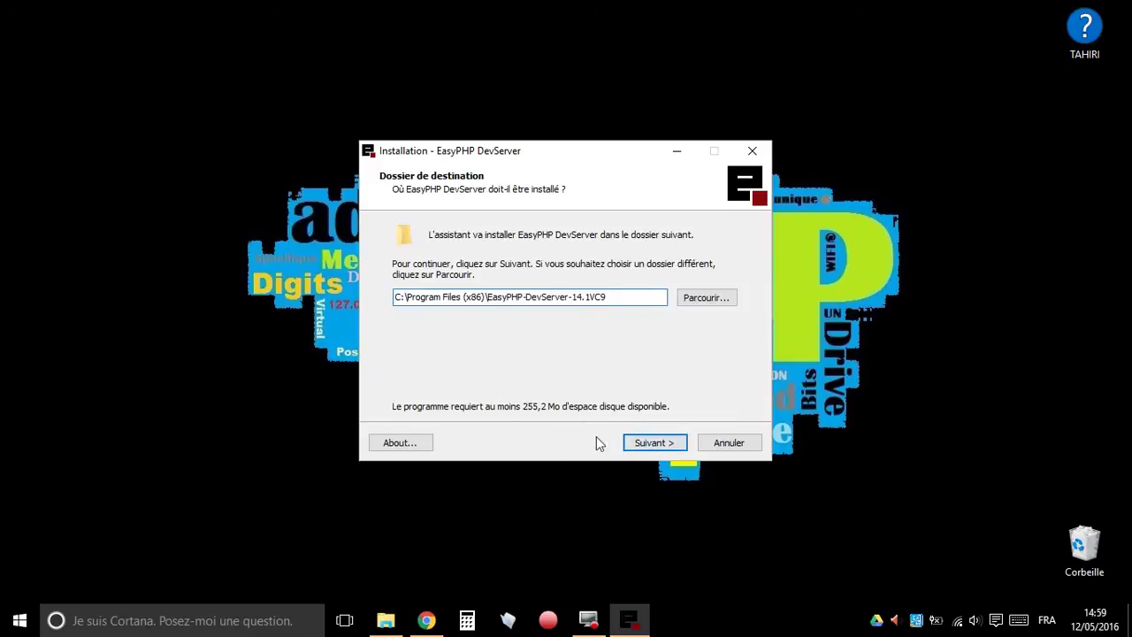
pyautogui.click(666, 443)
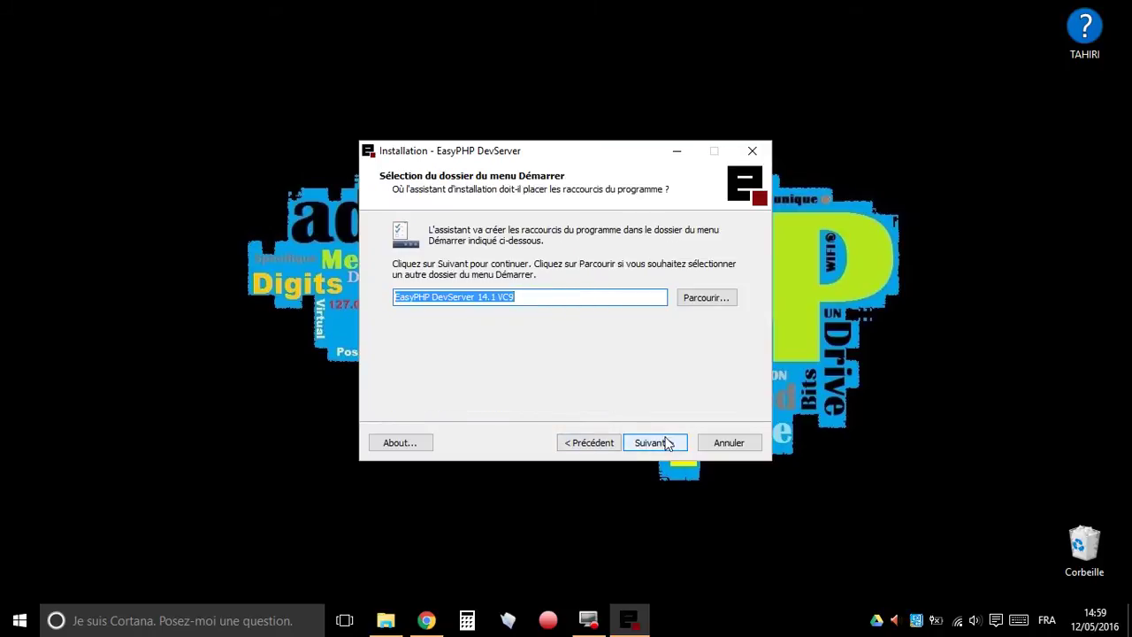
pyautogui.click(682, 438)
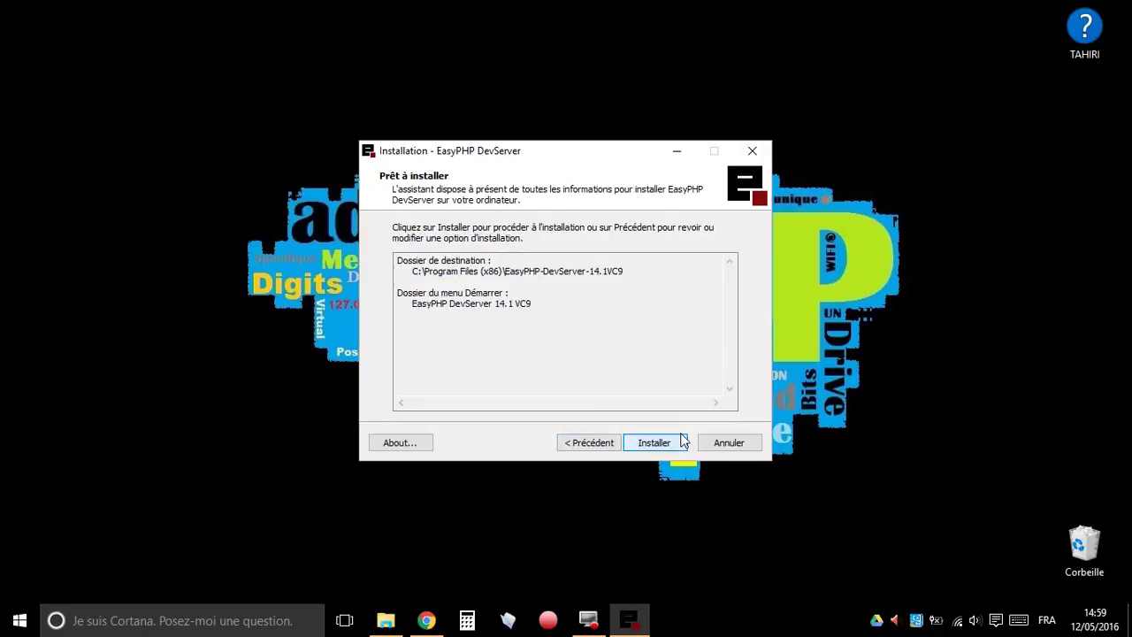
# - Install EasyPHP, then finish with Voir Aide unticked and Exécuter EasyPHP left ticked
pyautogui.click(660, 448)
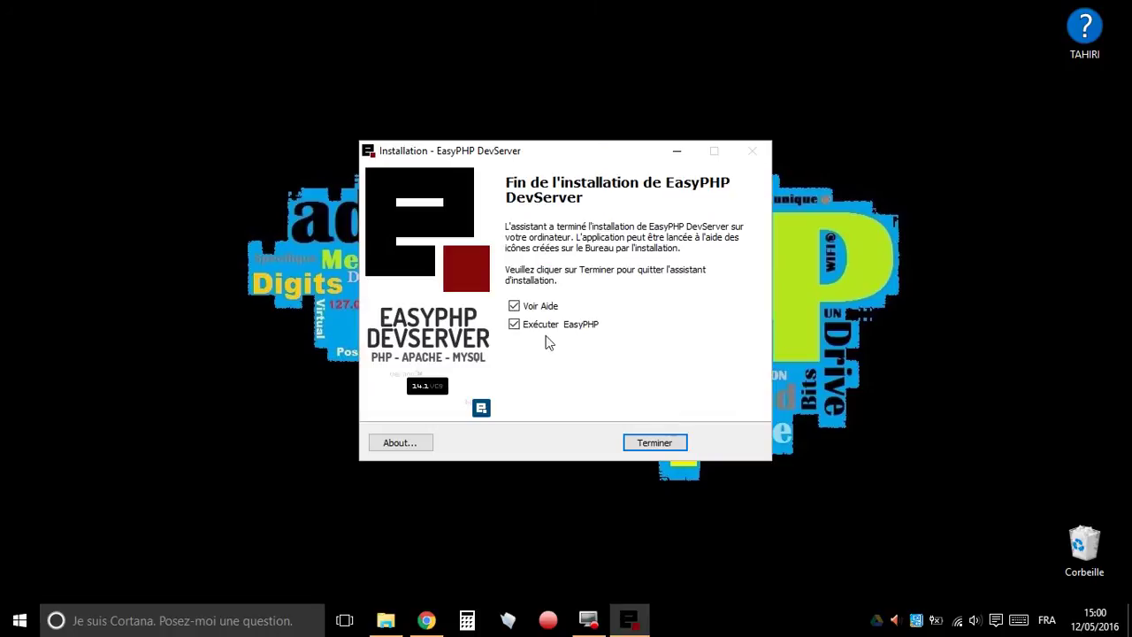
pyautogui.click(514, 306)
pyautogui.click(514, 306)
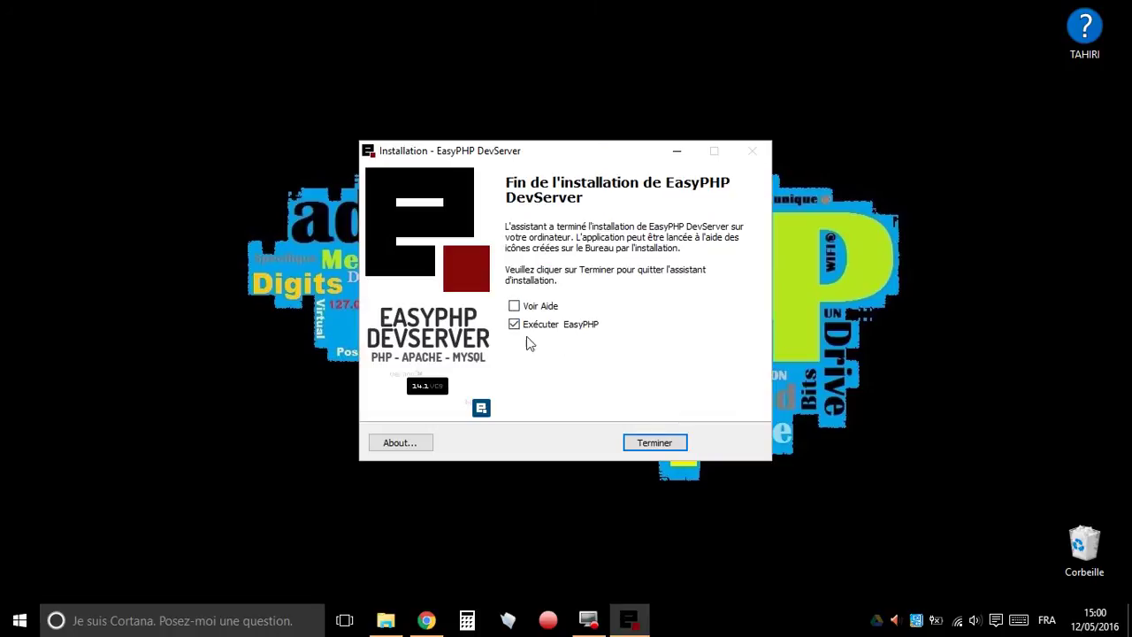
pyautogui.click(657, 447)
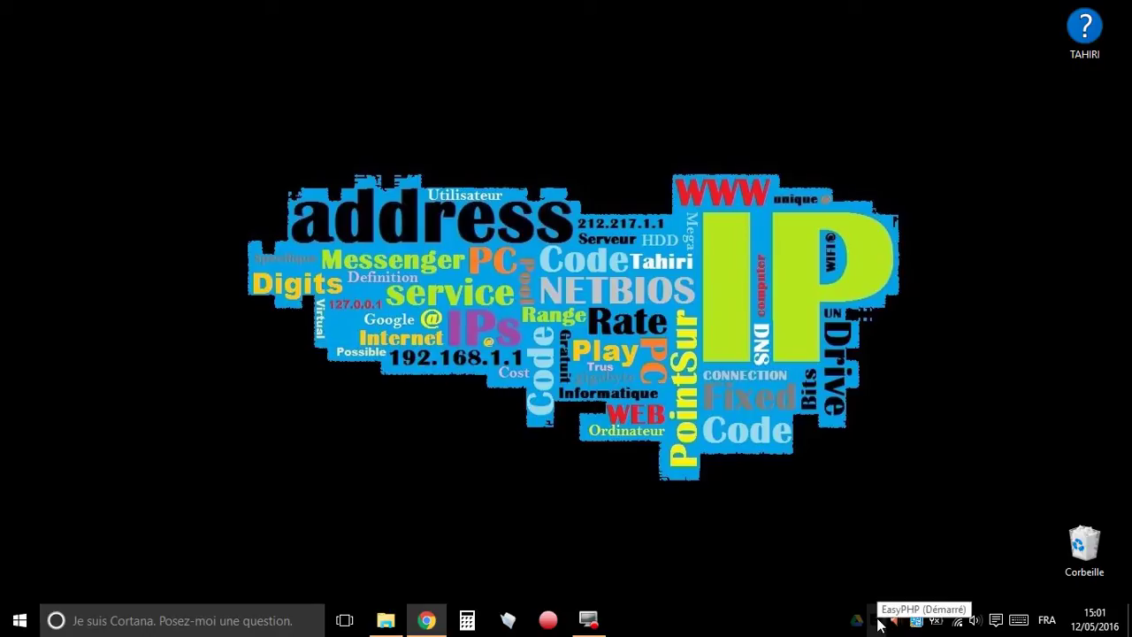
pyautogui.rightClick(878, 623)
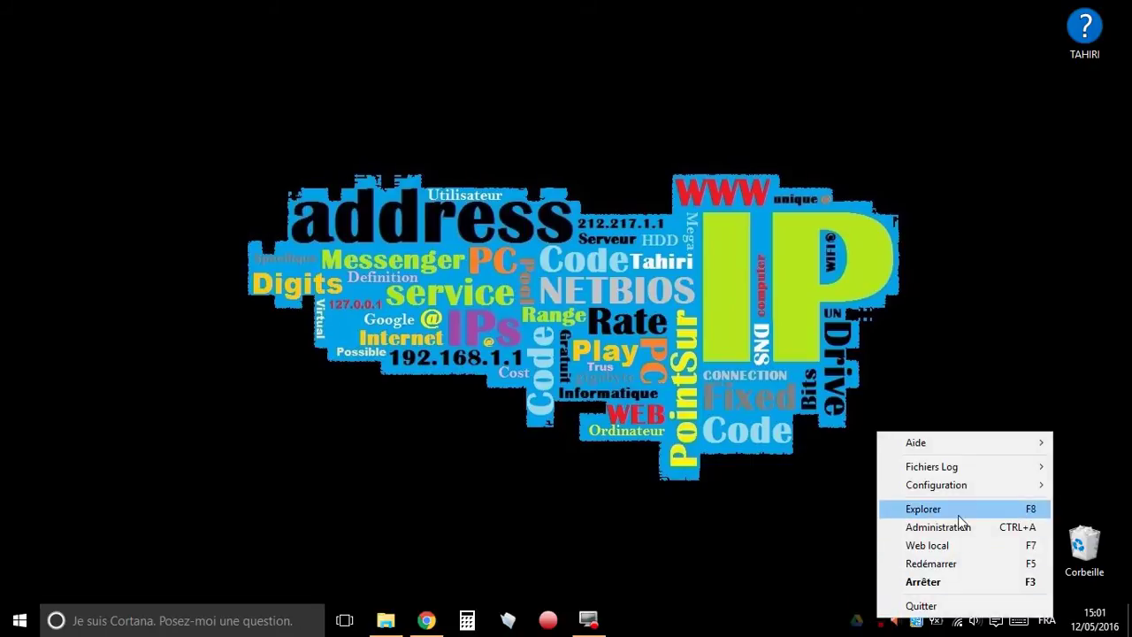
pyautogui.moveTo(953, 476)
pyautogui.click(744, 507)
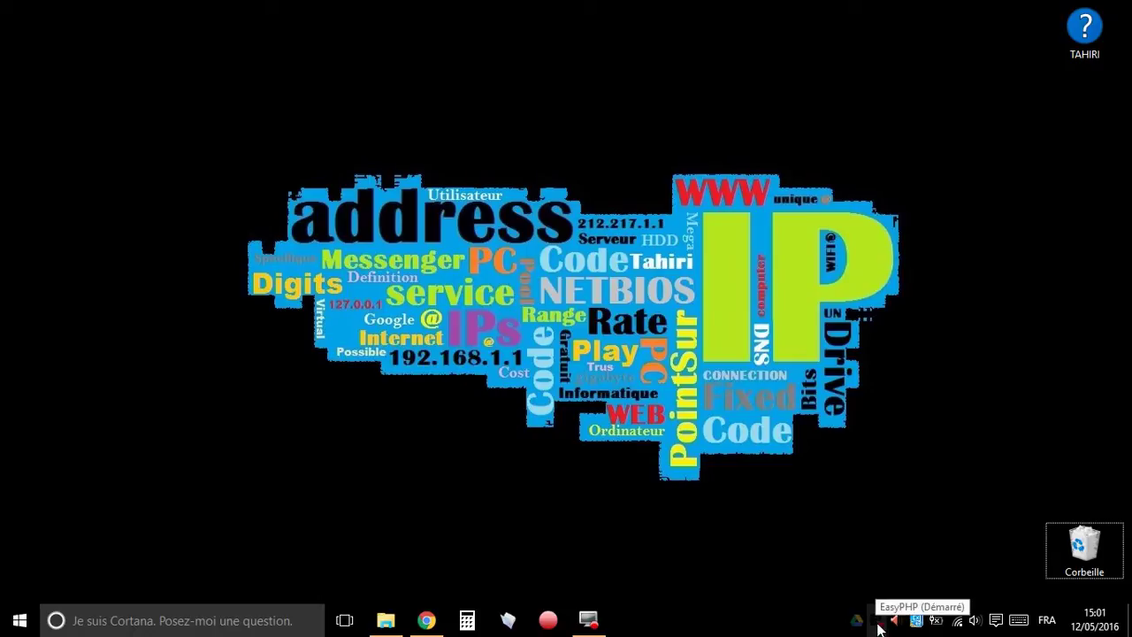
pyautogui.doubleClick(878, 627)
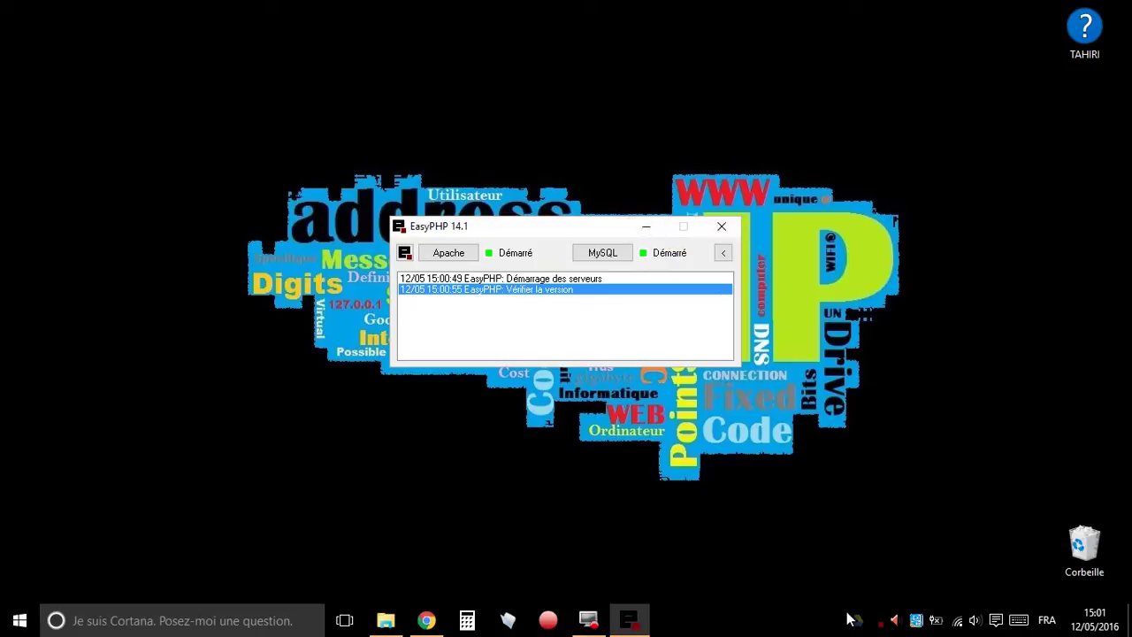
pyautogui.click(647, 228)
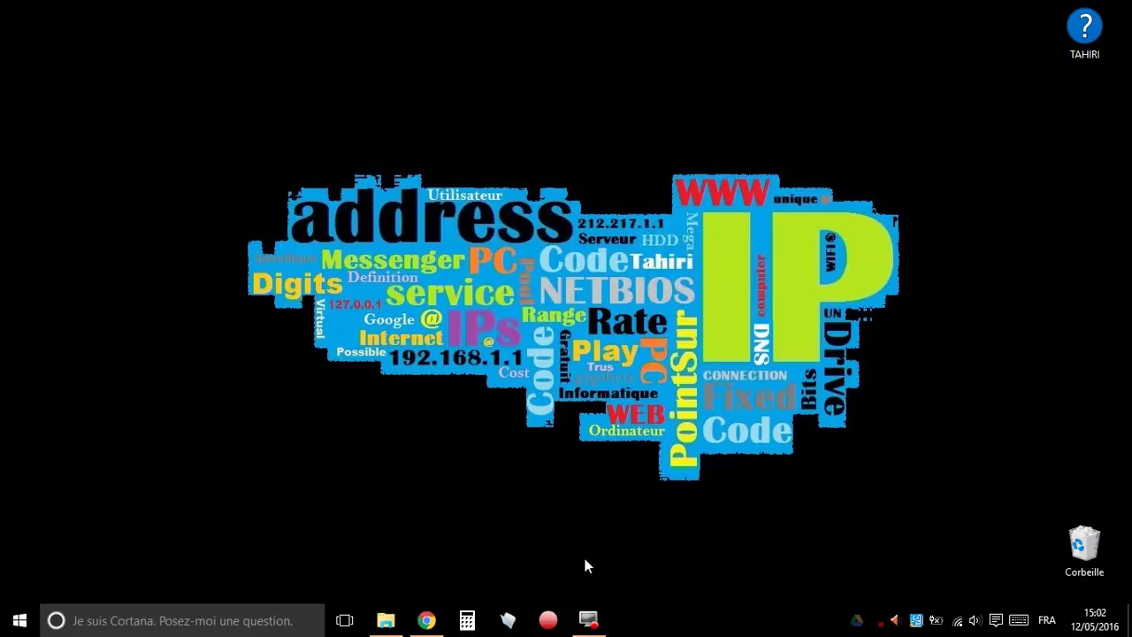
# - Load fr.wordpress.org, download the WordPress 4.5.2 zip and open it
pyautogui.click(426, 620)
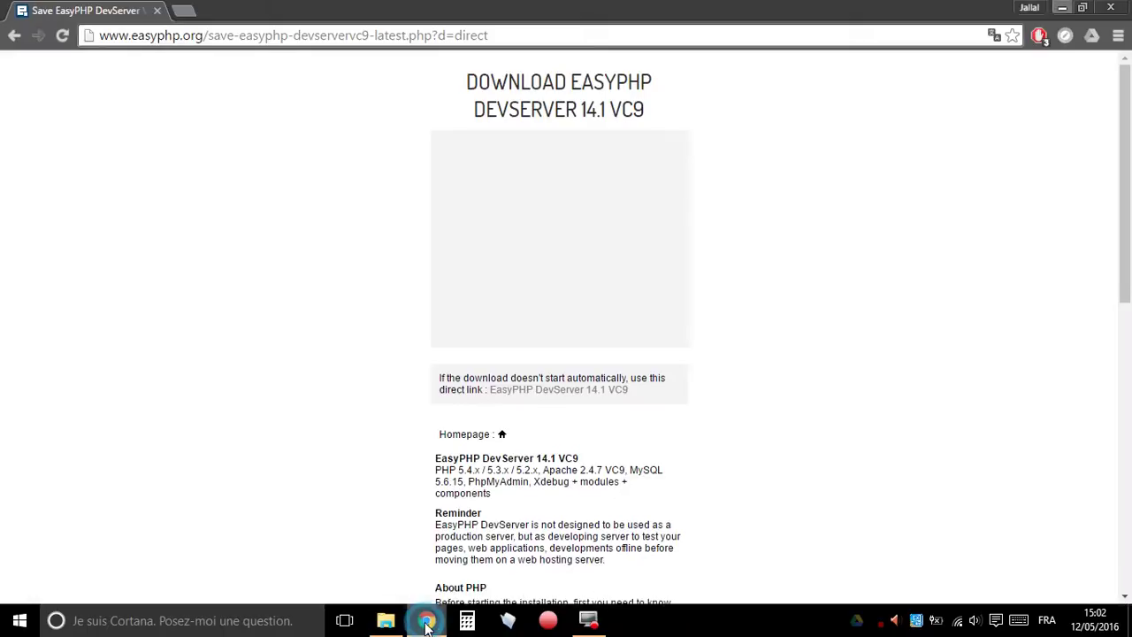
pyautogui.click(294, 34)
pyautogui.write('fr')
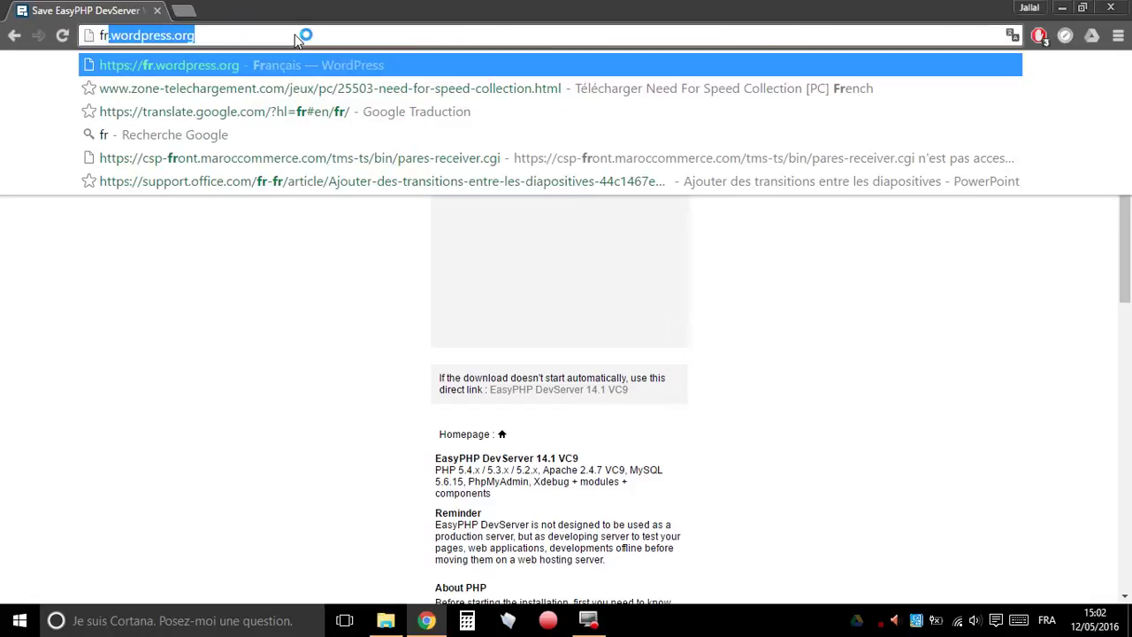
pyautogui.press('Return')
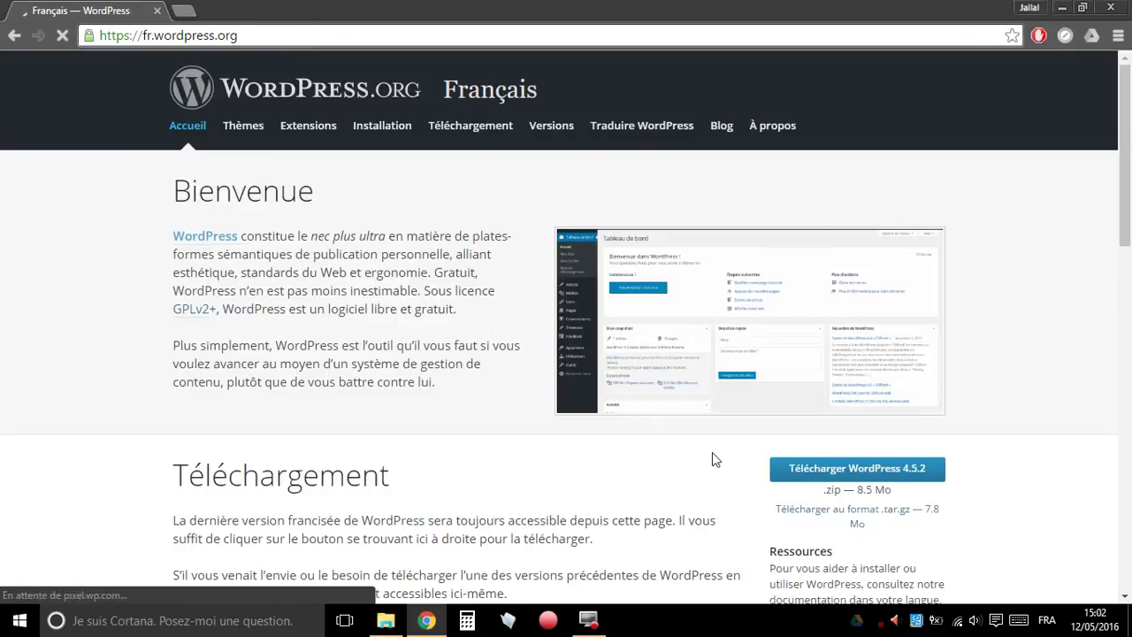
pyautogui.click(921, 477)
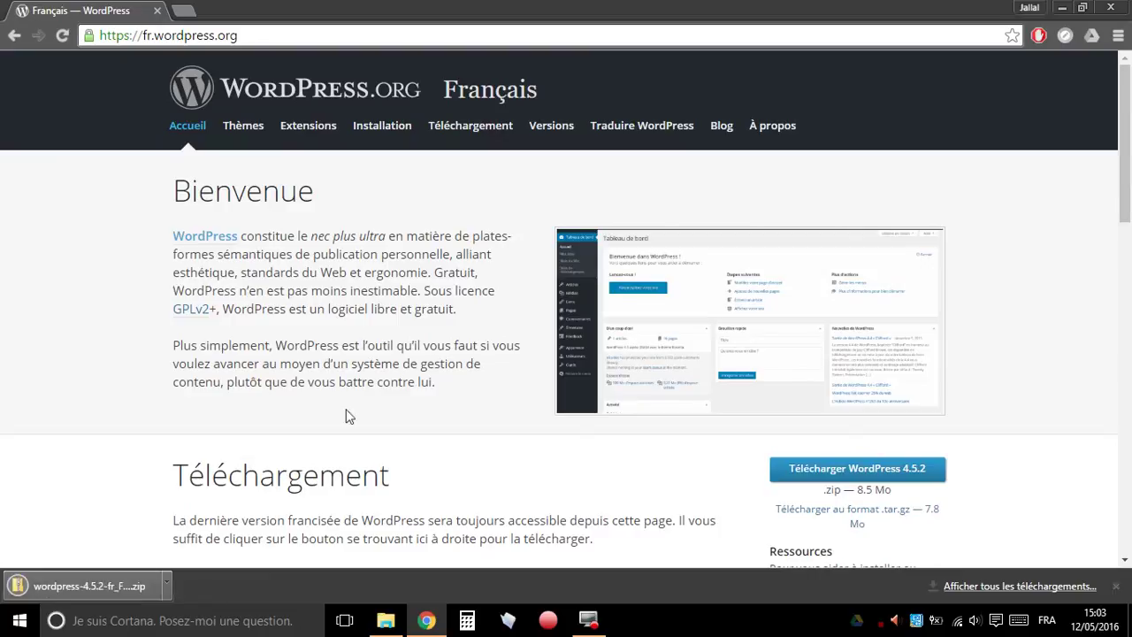
pyautogui.click(86, 577)
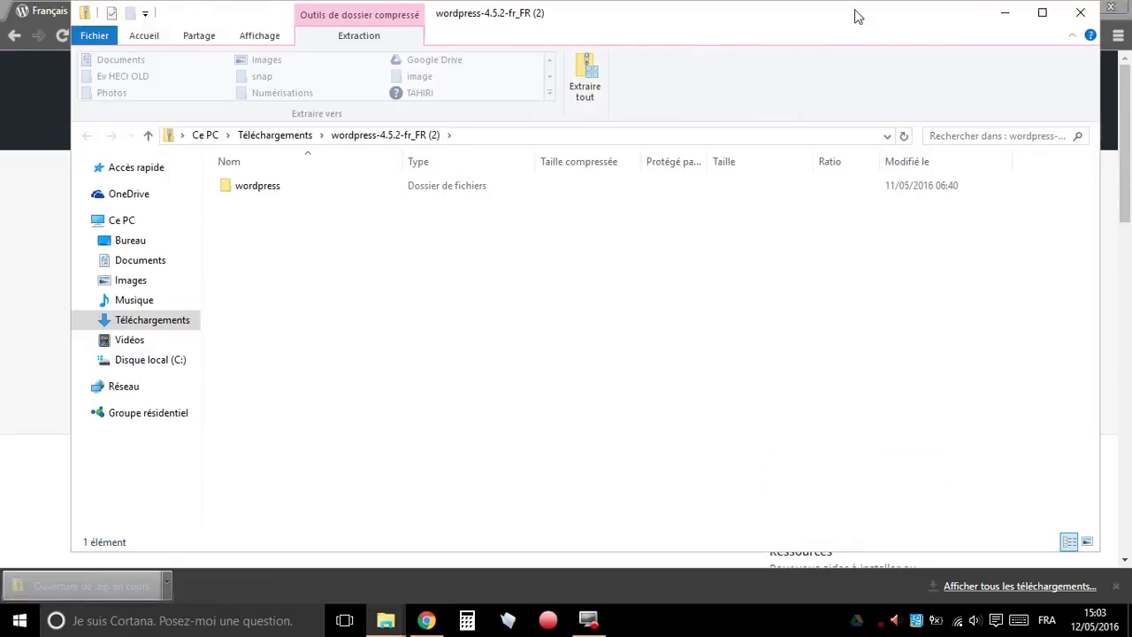
# - Snap the zip window left and close Chrome, Images and the duplicate Explorer window
pyautogui.moveTo(854, 13); pyautogui.dragTo(0, 104)
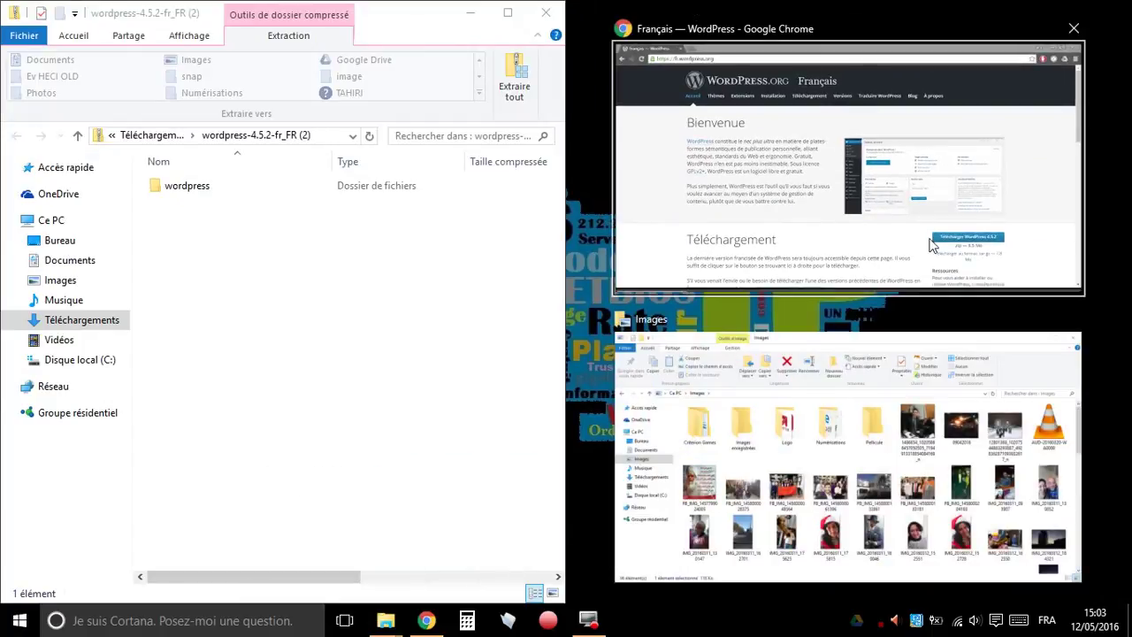
pyautogui.click(1075, 28)
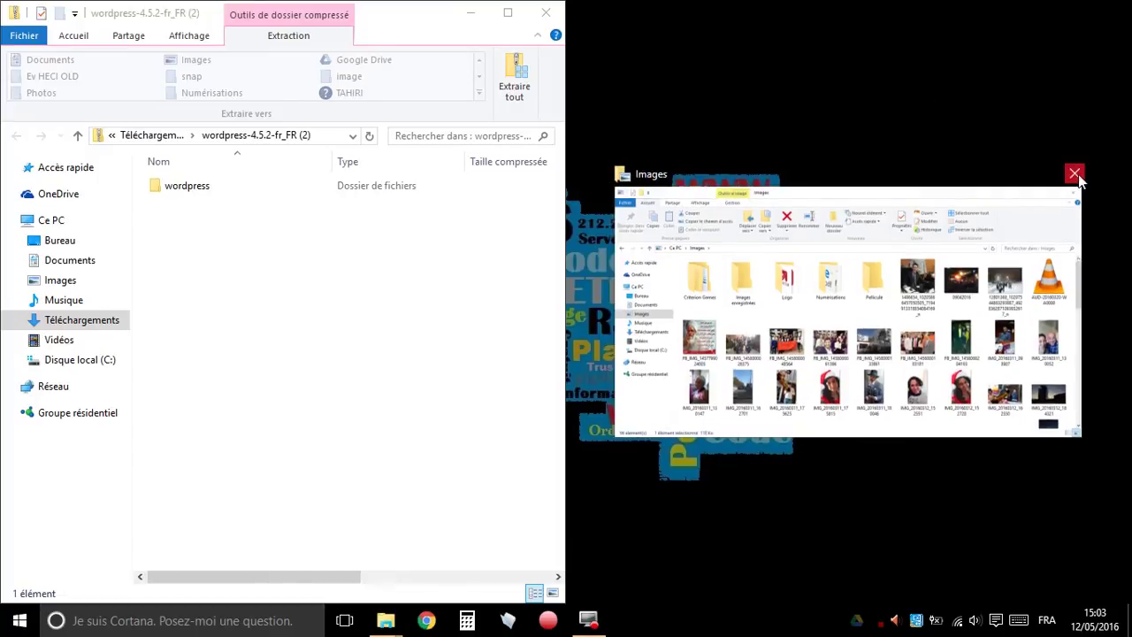
pyautogui.click(1077, 176)
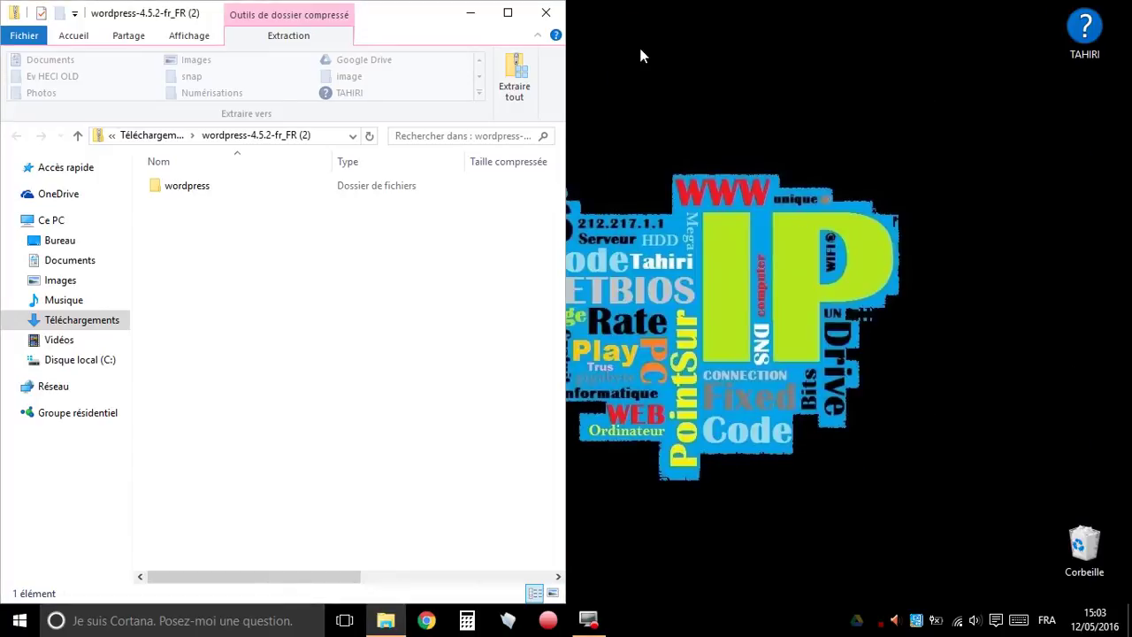
pyautogui.click(547, 13)
# - Open localweb from the EasyPHP tray menu, snap it right, and delete its three folders
pyautogui.rightClick(881, 621)
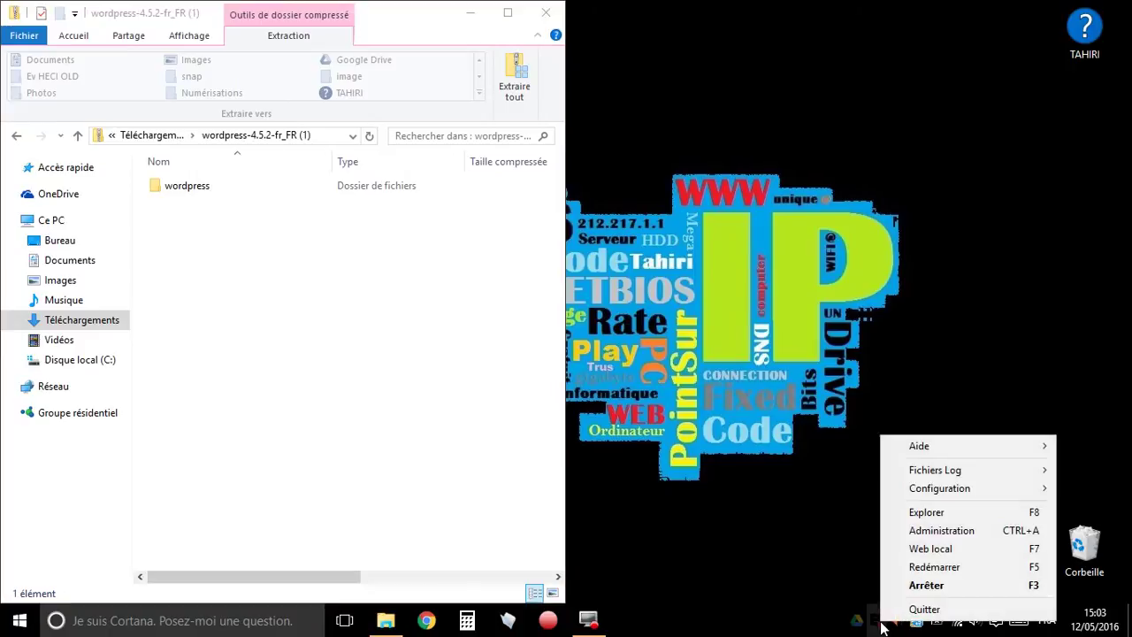
pyautogui.click(988, 506)
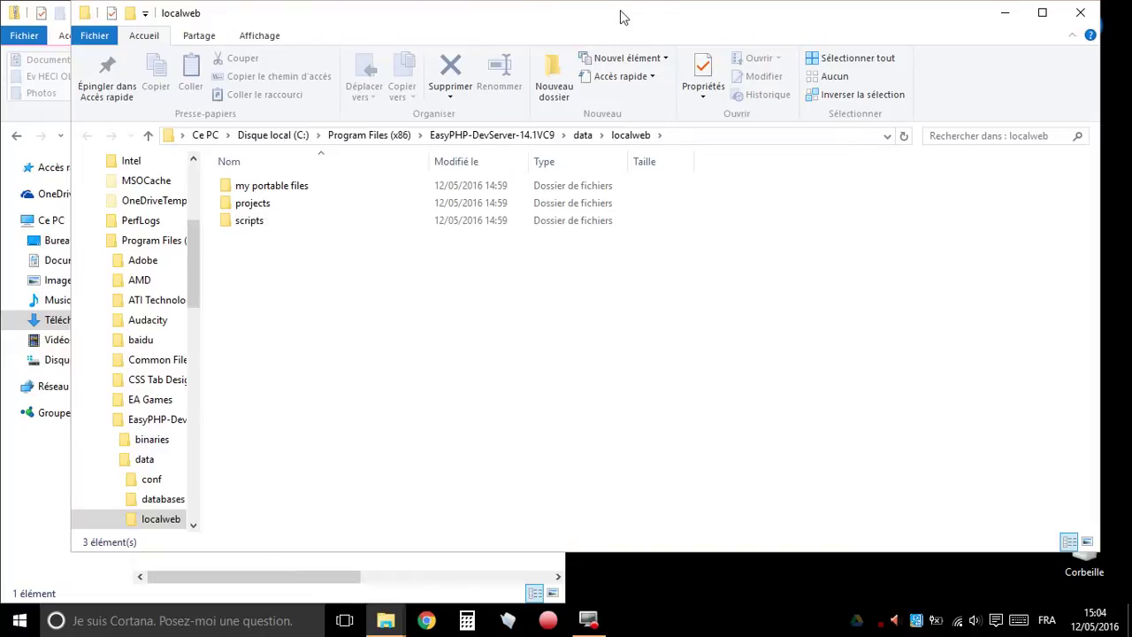
pyautogui.moveTo(622, 15); pyautogui.dragTo(1130, 181)
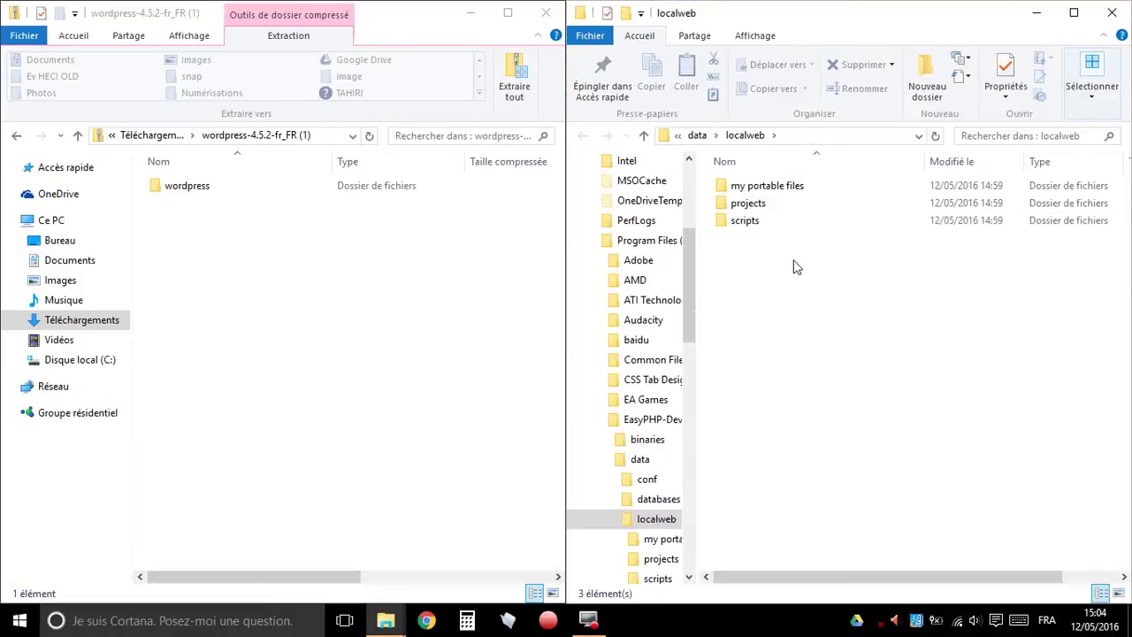
pyautogui.moveTo(818, 273); pyautogui.dragTo(735, 186)
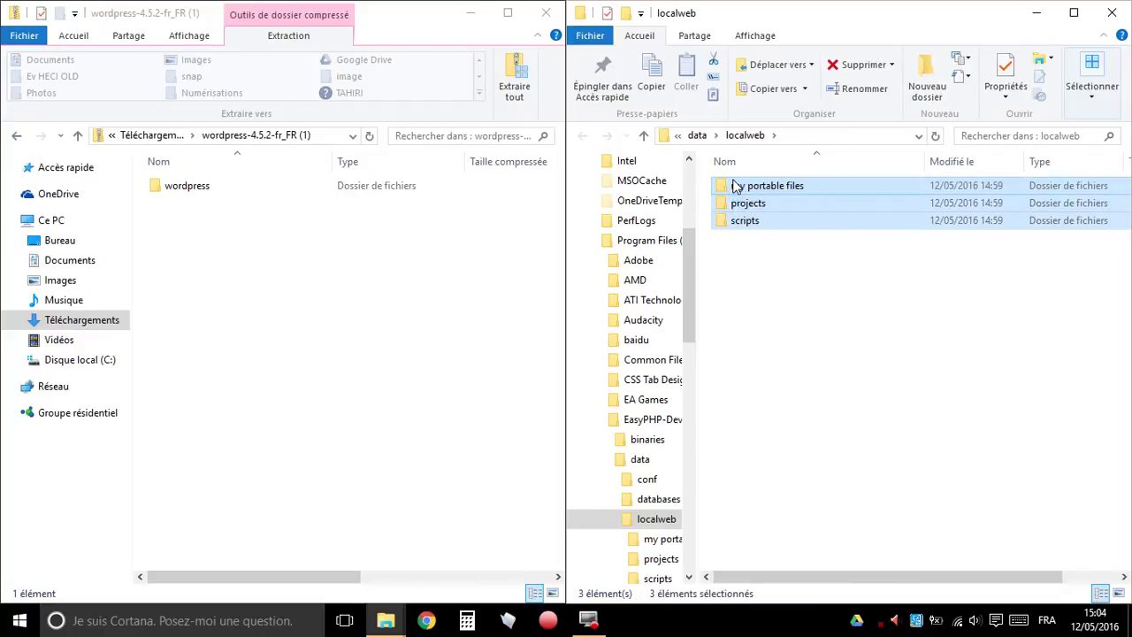
pyautogui.press('Delete')
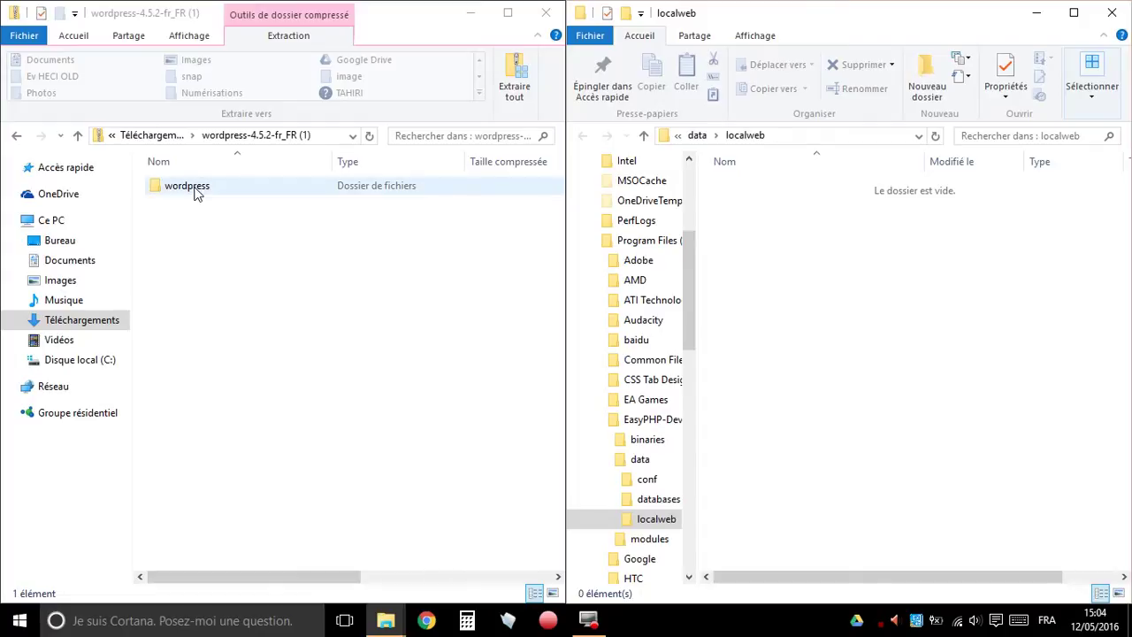
# - Drag all 19 items from the wordpress folder into localweb, then close both windows
pyautogui.doubleClick(196, 193)
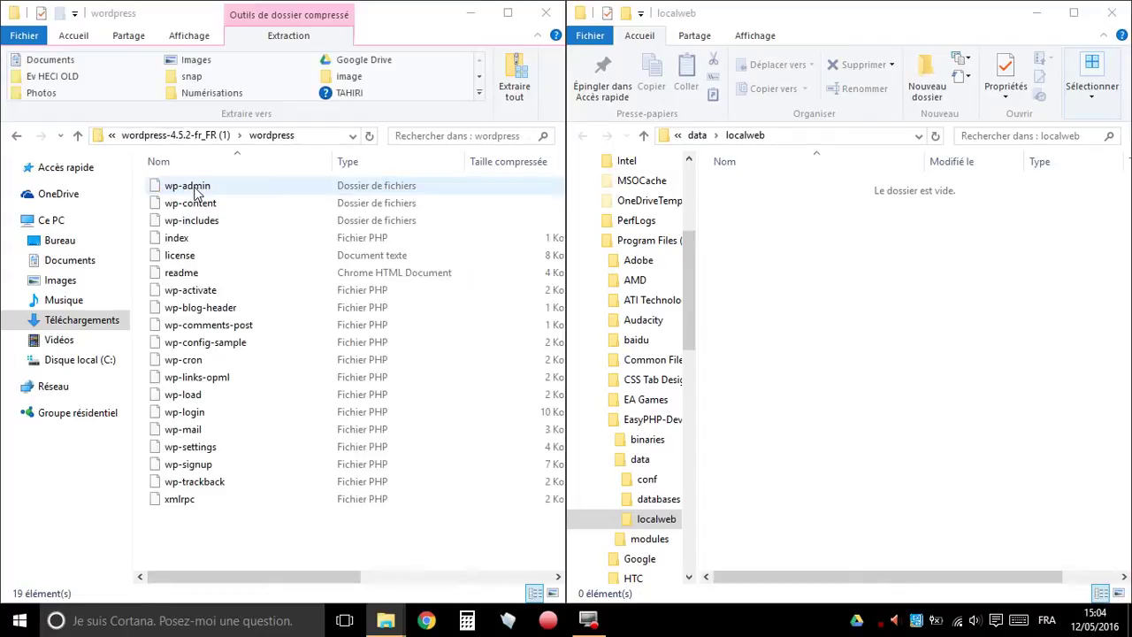
pyautogui.click(234, 542)
pyautogui.click(226, 499)
pyautogui.keyDown('shift'); pyautogui.click(182, 187); pyautogui.keyUp('shift')
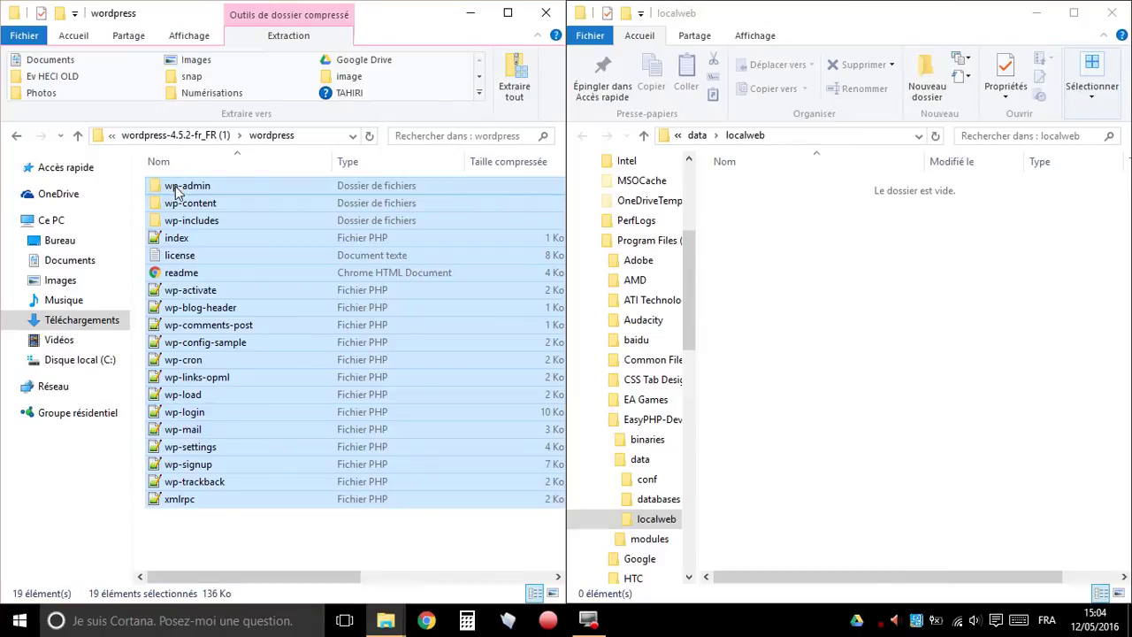
pyautogui.moveTo(177, 191); pyautogui.dragTo(833, 304)
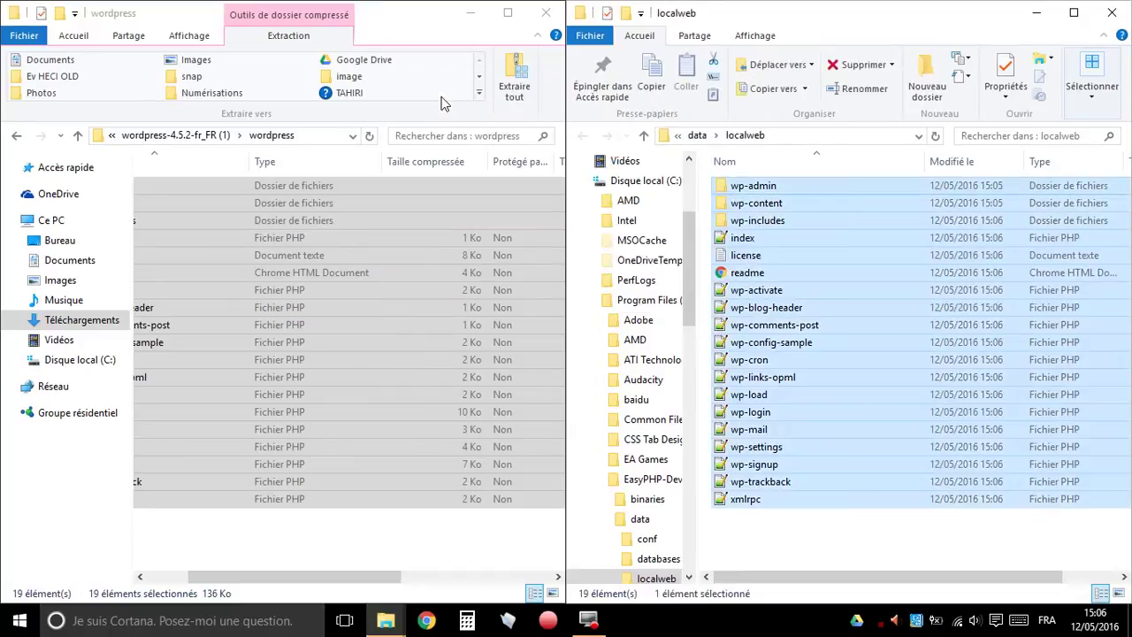
pyautogui.click(546, 13)
pyautogui.click(1112, 12)
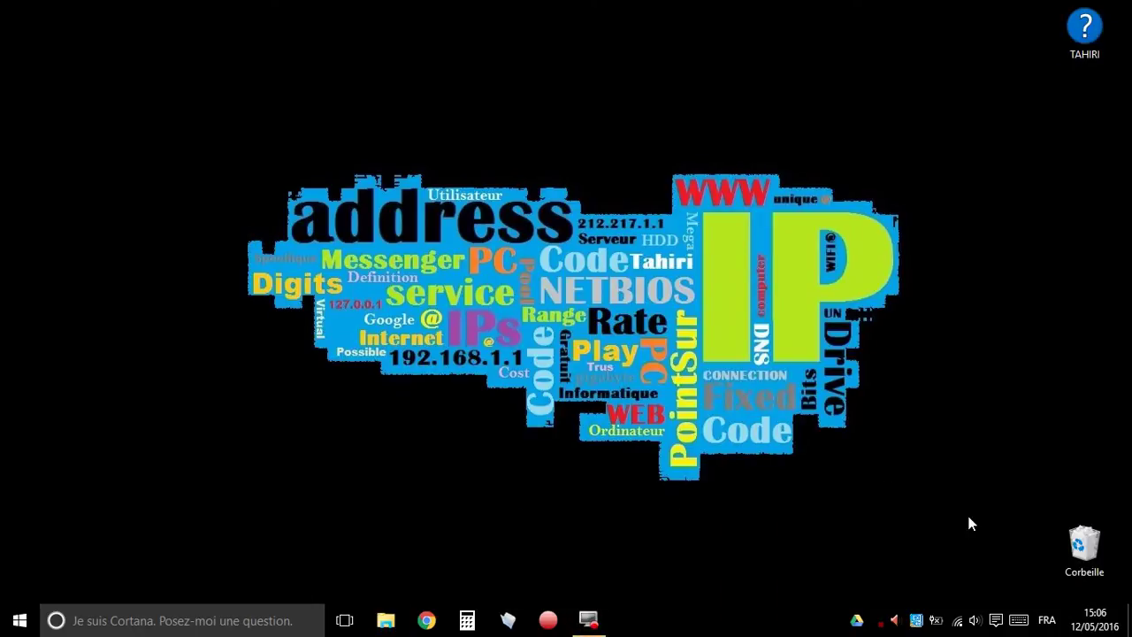
pyautogui.rightClick(884, 624)
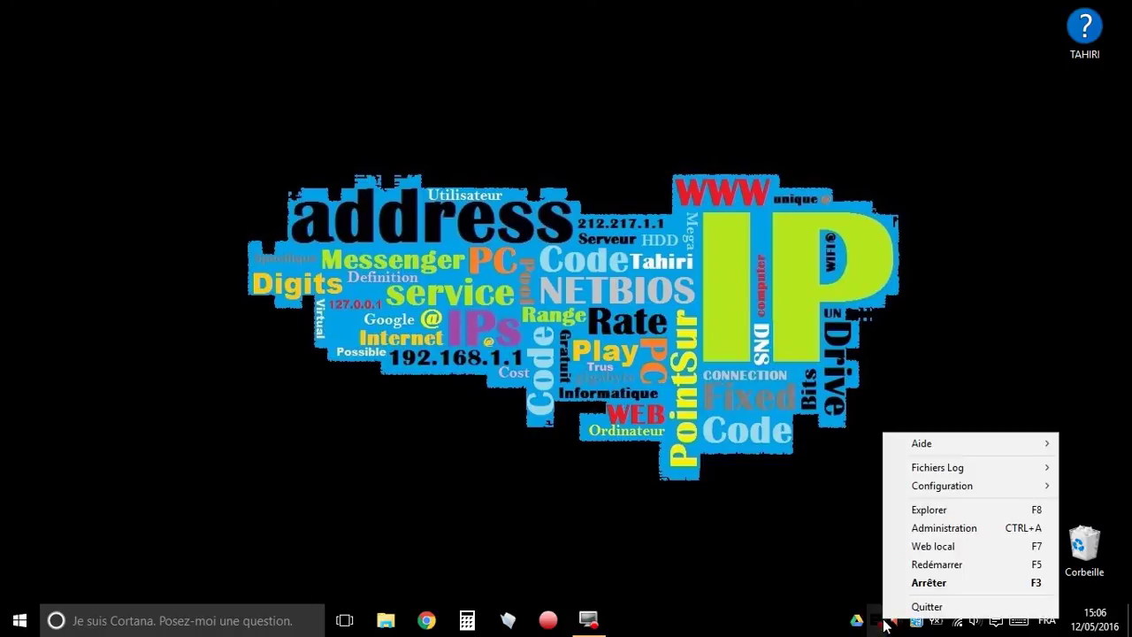
pyautogui.click(955, 546)
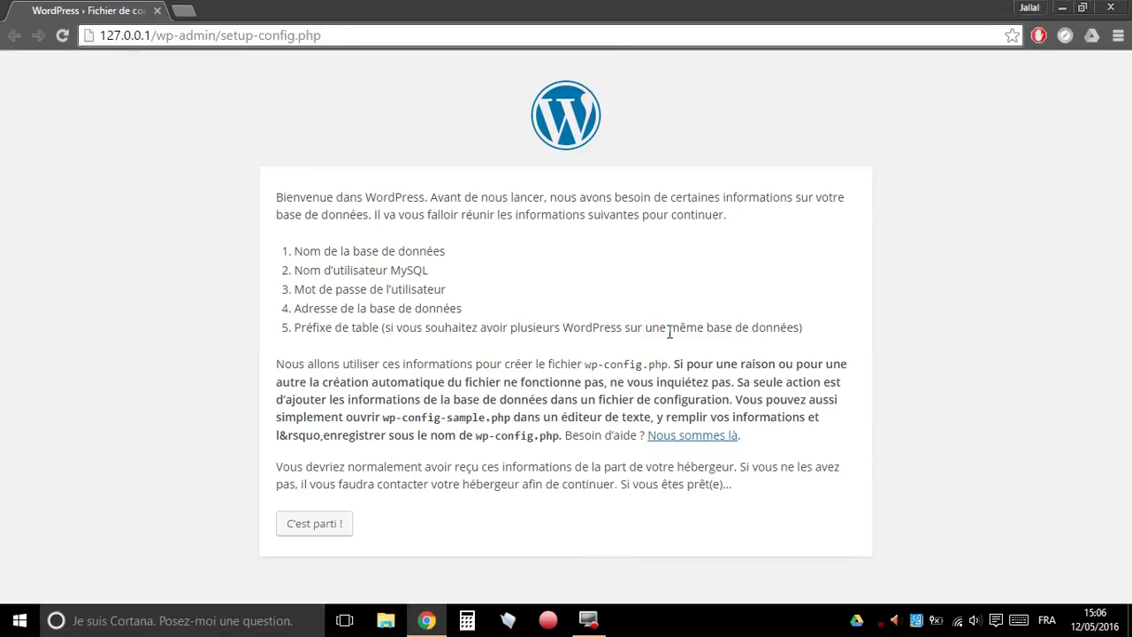
pyautogui.click(1111, 7)
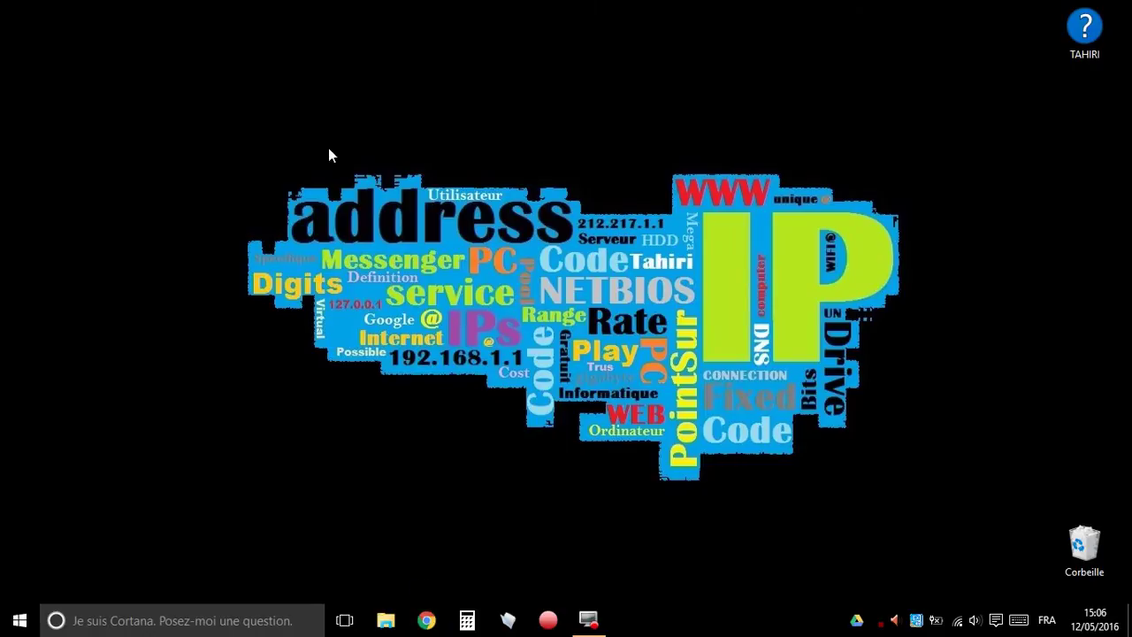
# - Load 127.0.0.1 in Chrome, then close the browser
pyautogui.click(427, 619)
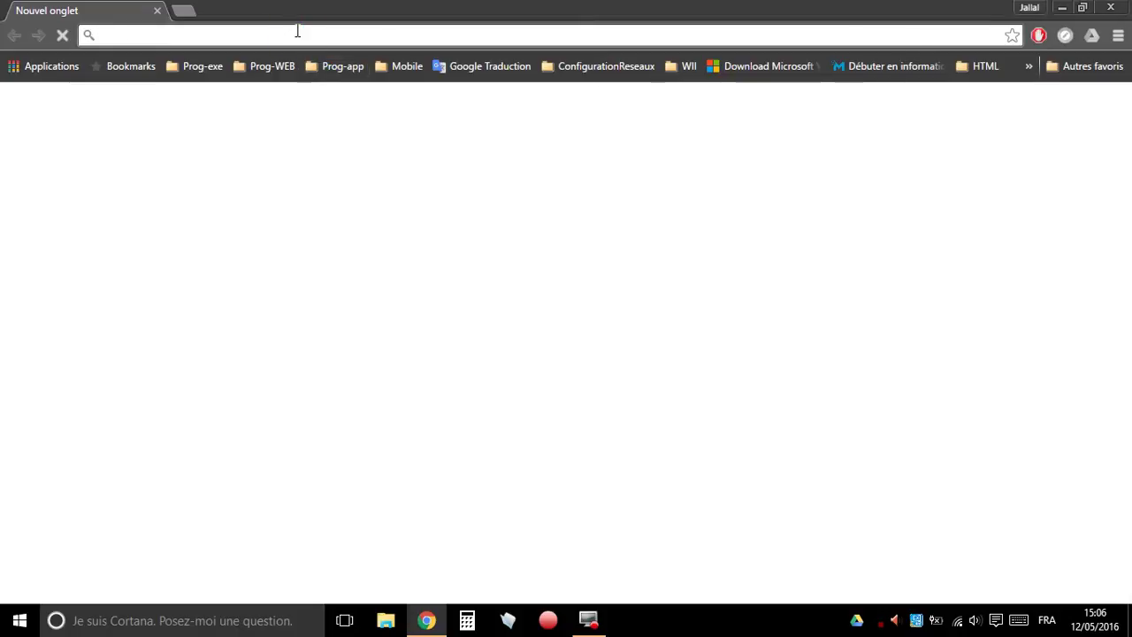
pyautogui.write('127.0.0.1')
pyautogui.press('Return')
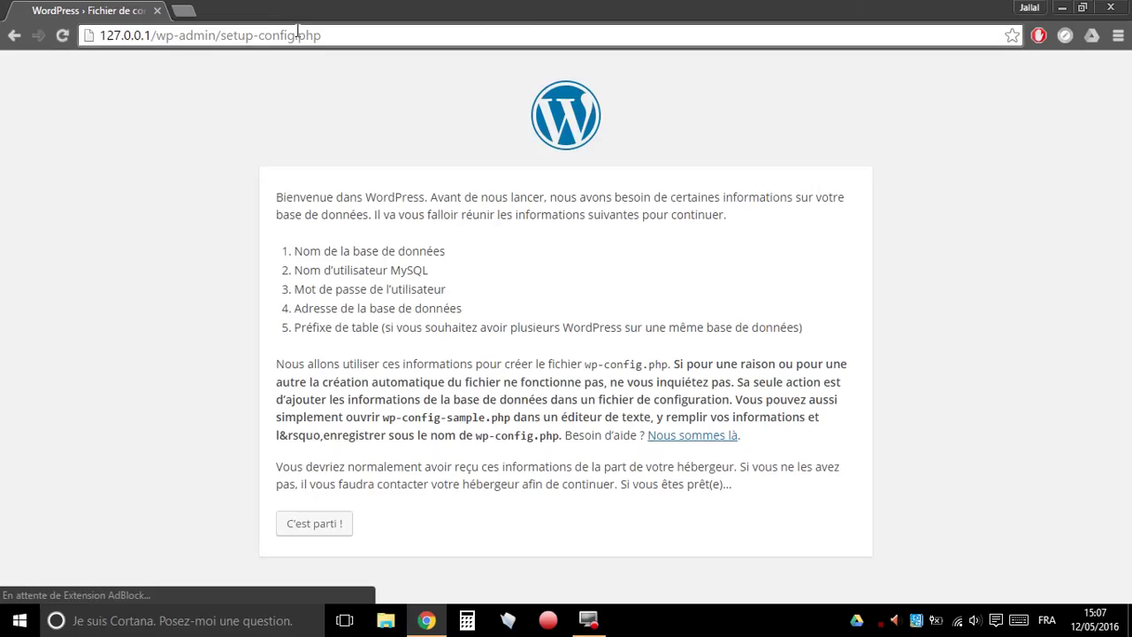
pyautogui.click(156, 10)
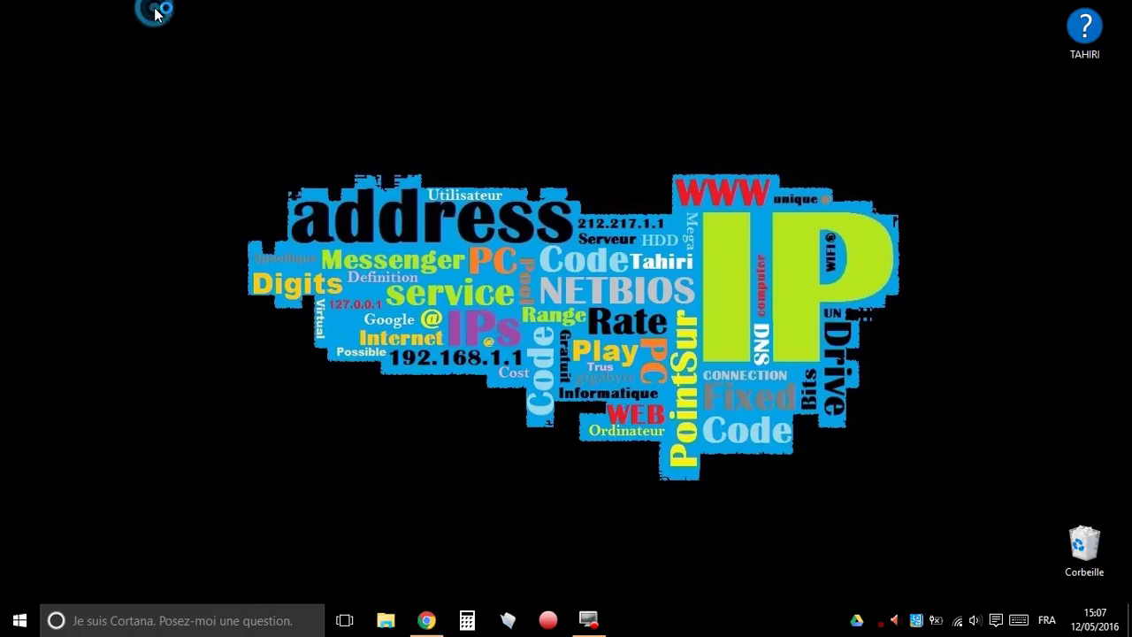
# - Relaunch Chrome and load localhost to reach the WordPress setup-config page
pyautogui.click(426, 620)
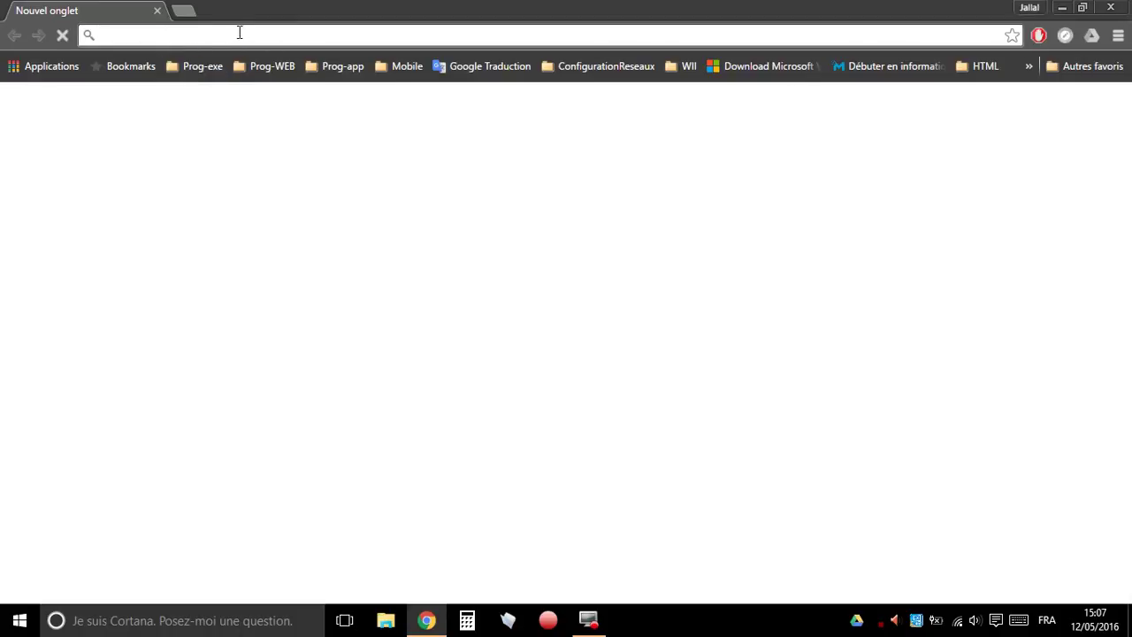
pyautogui.write('localho')
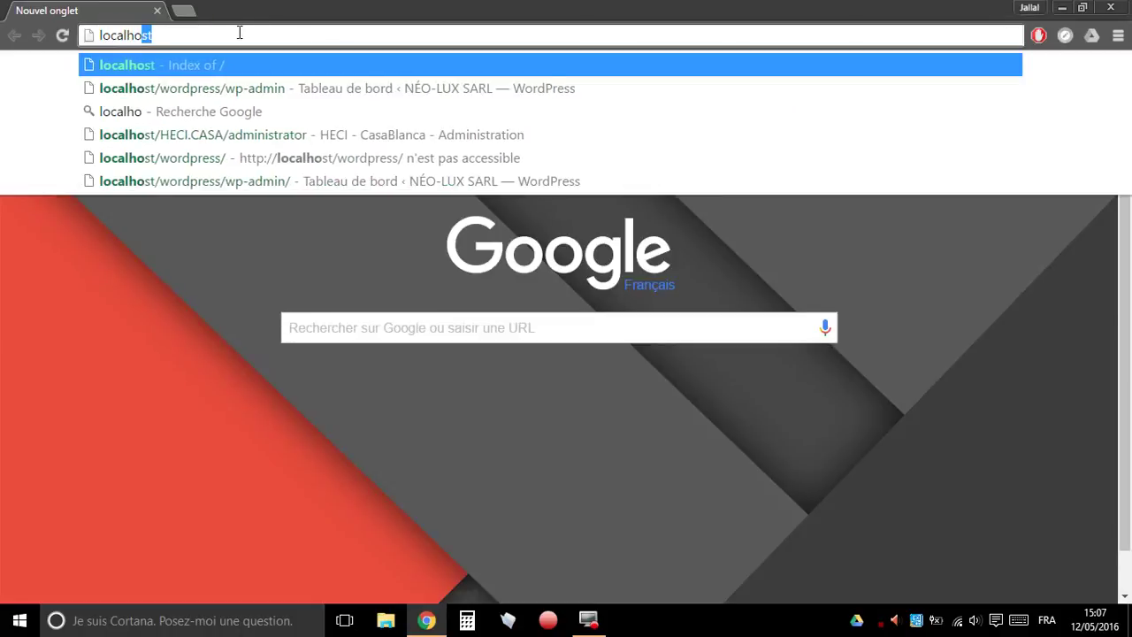
pyautogui.write('st')
pyautogui.press('Return')
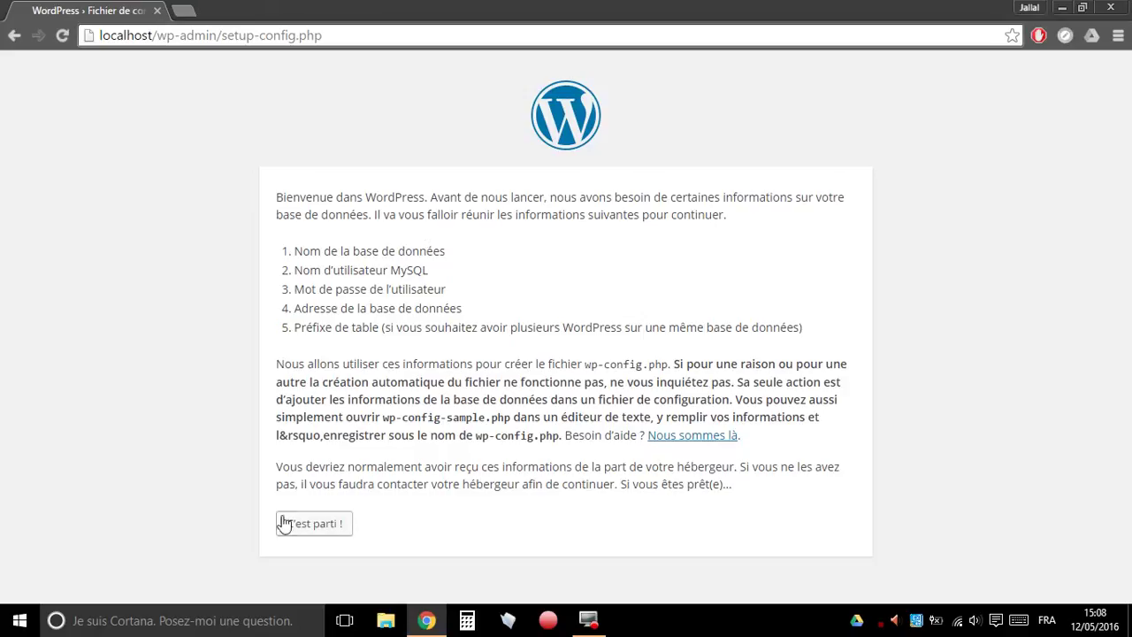
# - Begin database configuration and set the database name to mysql
pyautogui.click(327, 529)
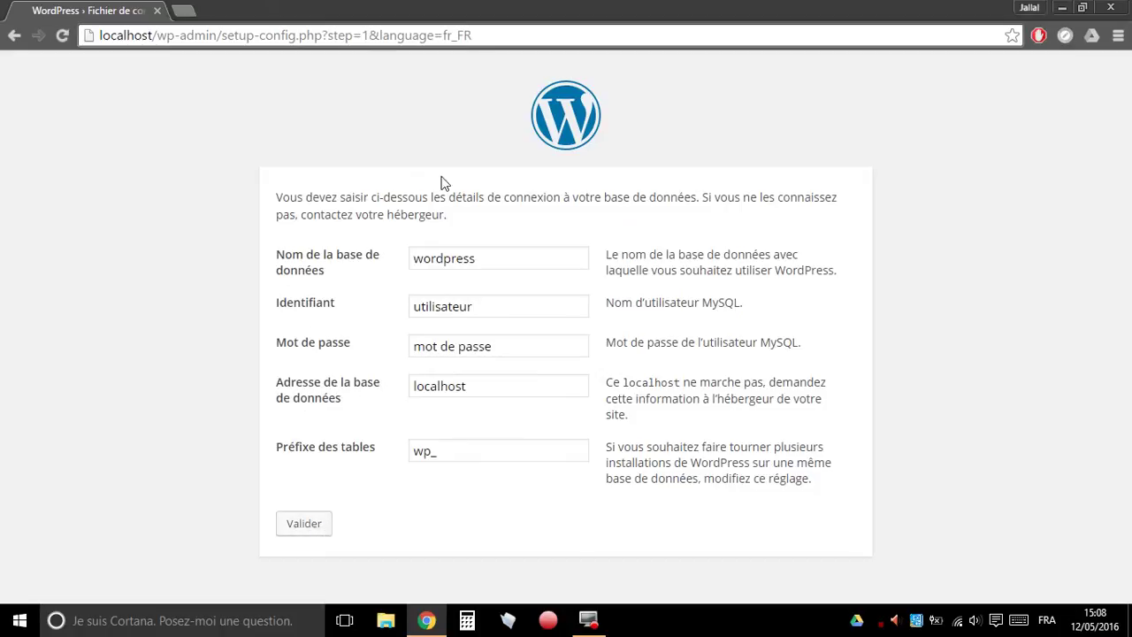
pyautogui.doubleClick(512, 259)
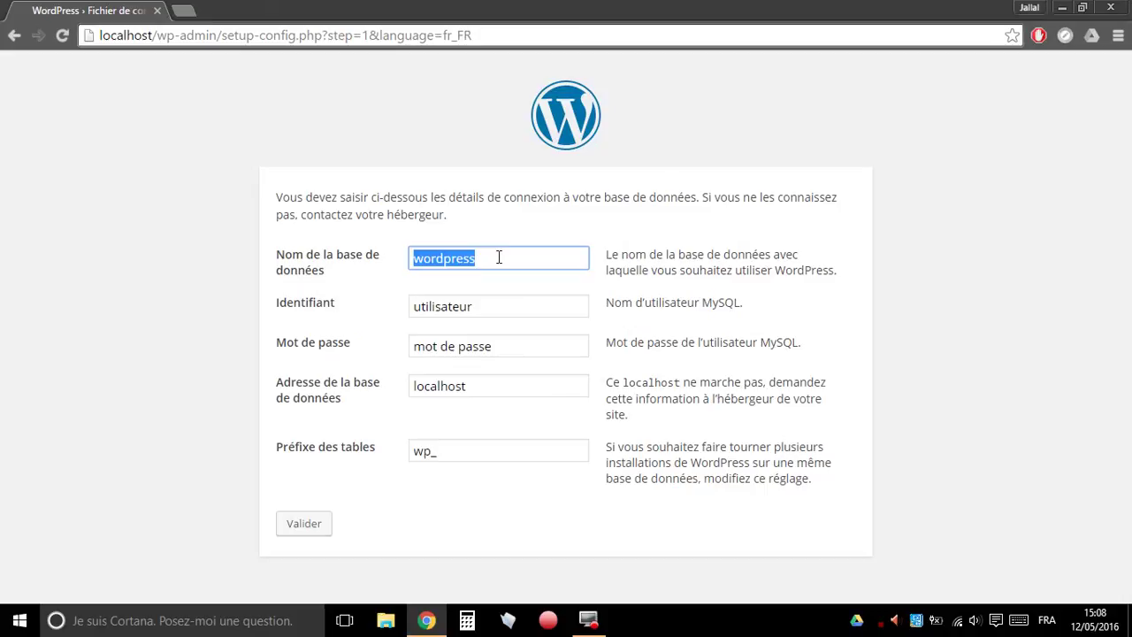
pyautogui.write('mysql')
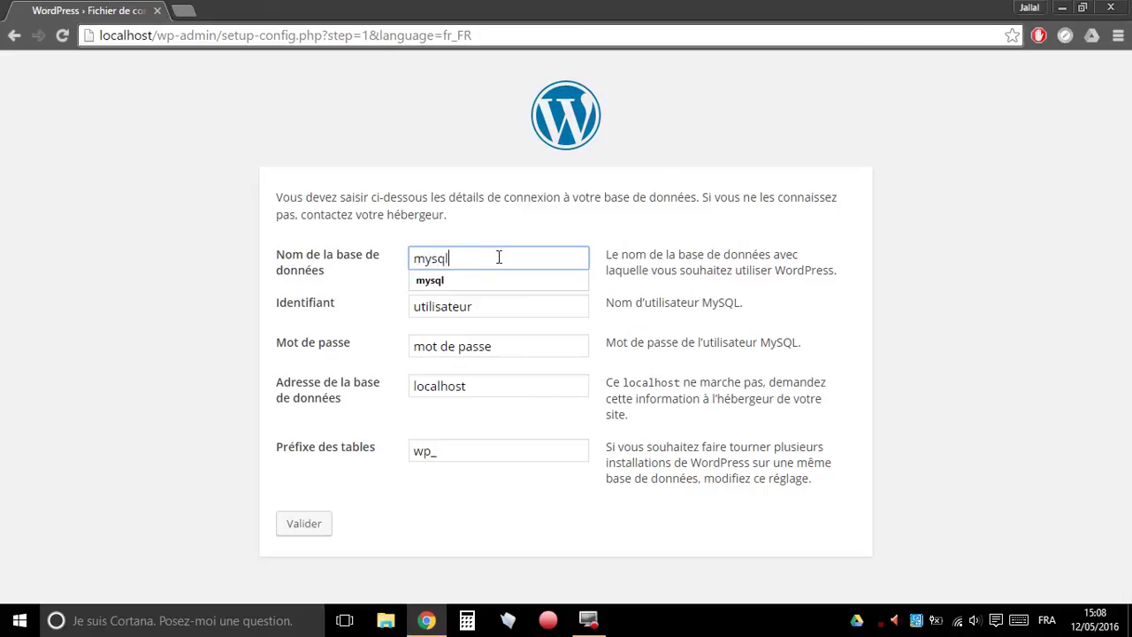
pyautogui.tripleClick(592, 222)
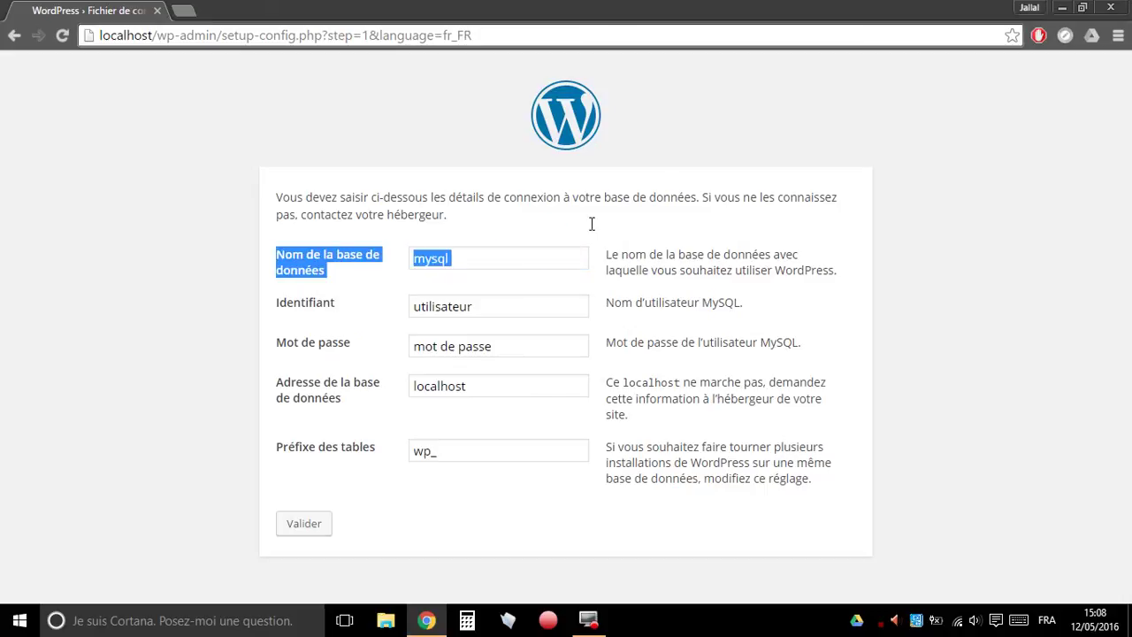
pyautogui.click(590, 223)
pyautogui.click(520, 255)
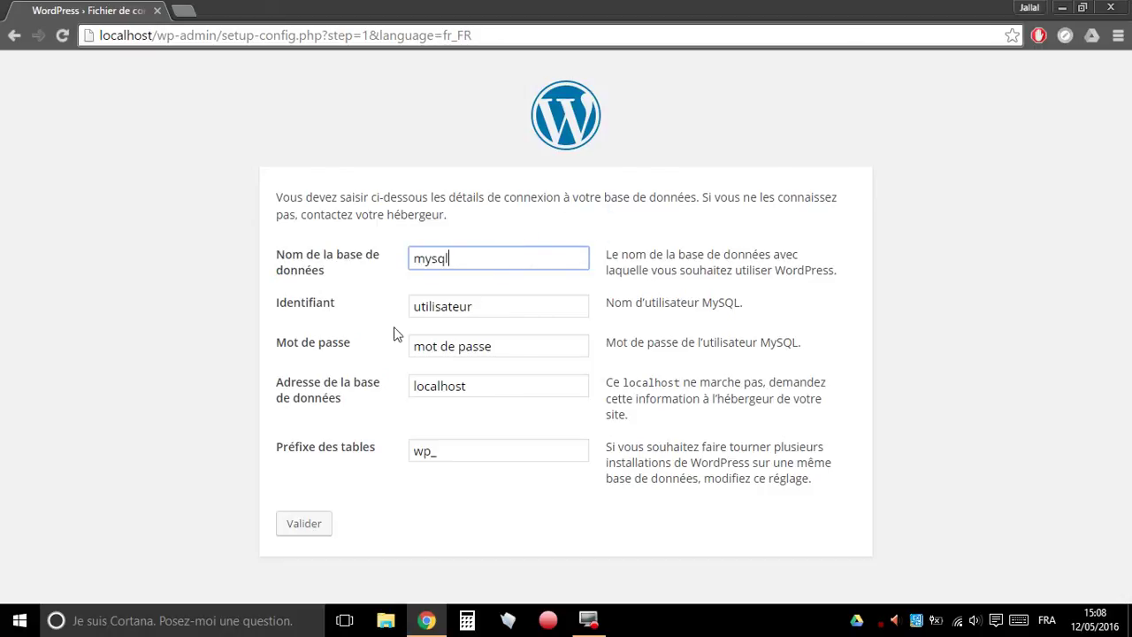
# - Set the username to root, leave the password empty, and submit the details
pyautogui.doubleClick(498, 311)
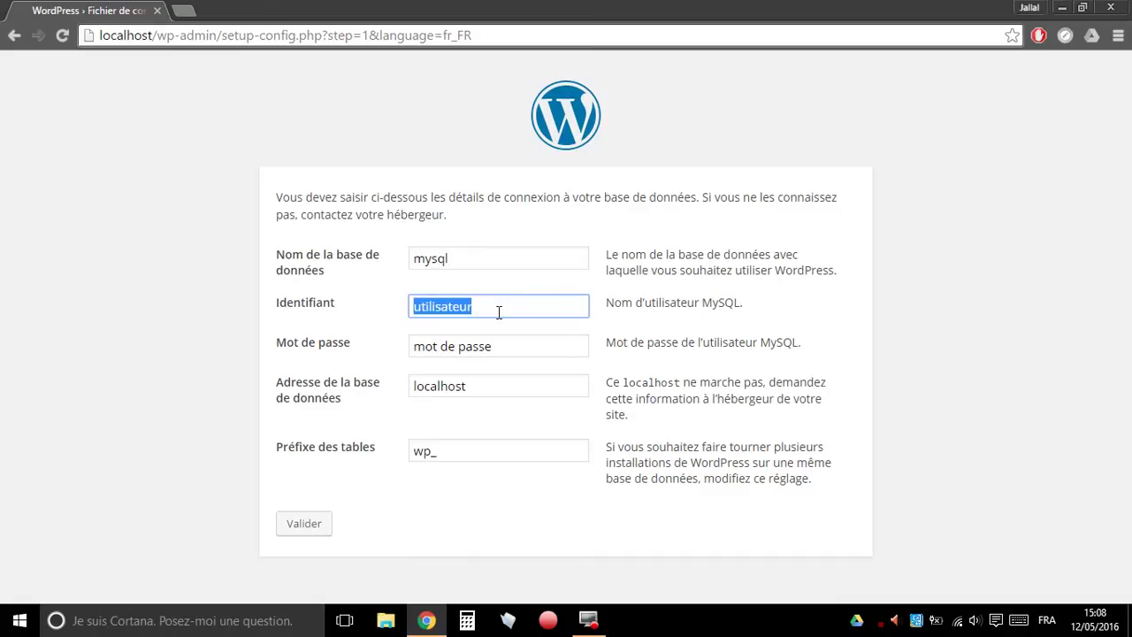
pyautogui.write('root')
pyautogui.click(691, 319)
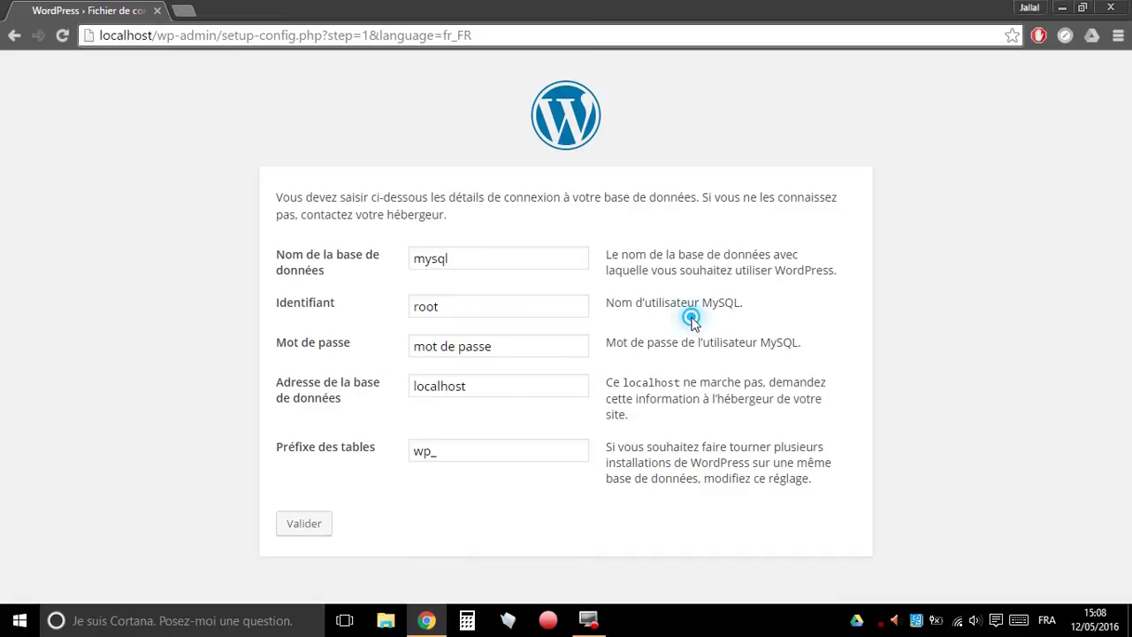
pyautogui.click(547, 350)
pyautogui.press('BackSpace')
pyautogui.press('BackSpace')
pyautogui.press('BackSpace')
pyautogui.press('BackSpace')
pyautogui.press('BackSpace')
pyautogui.press('BackSpace')
pyautogui.press('BackSpace')
pyautogui.press('BackSpace')
pyautogui.press('BackSpace')
pyautogui.press('BackSpace')
pyautogui.press('BackSpace')
pyautogui.press('BackSpace')
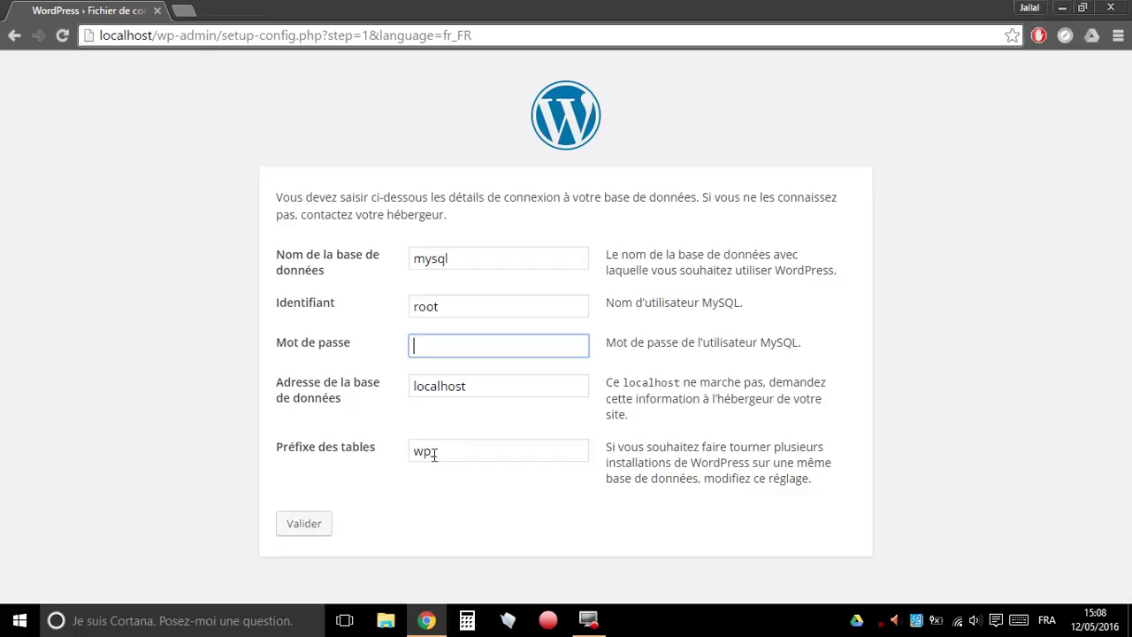
pyautogui.click(304, 523)
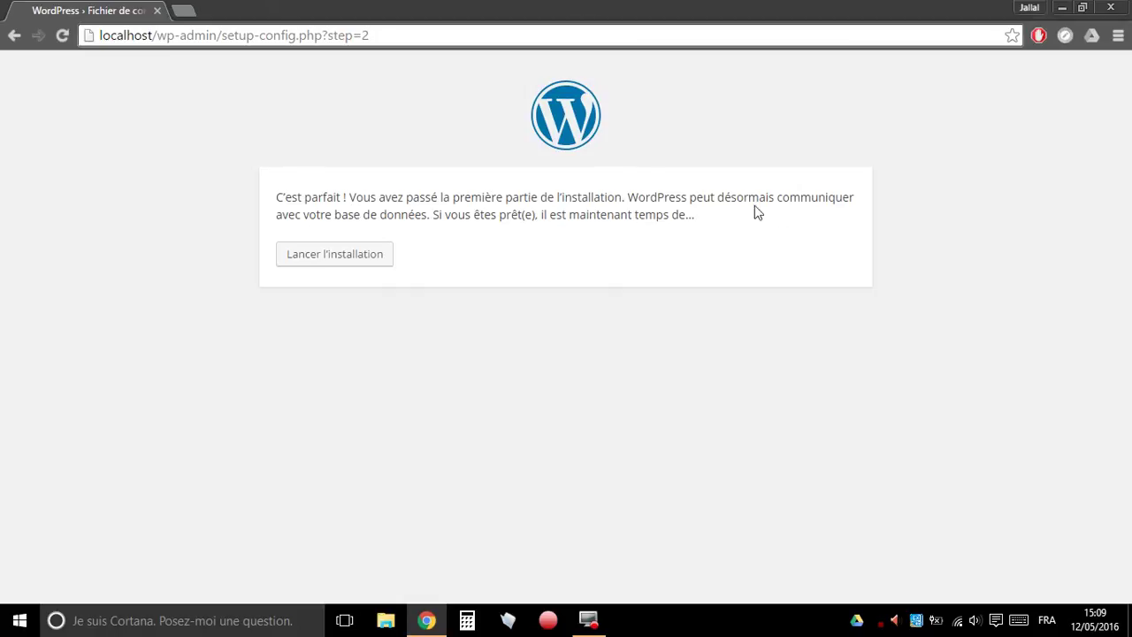
# - Launch the installation and enter MON SITE WEB as the site title, keeping the suggested username
pyautogui.click(357, 254)
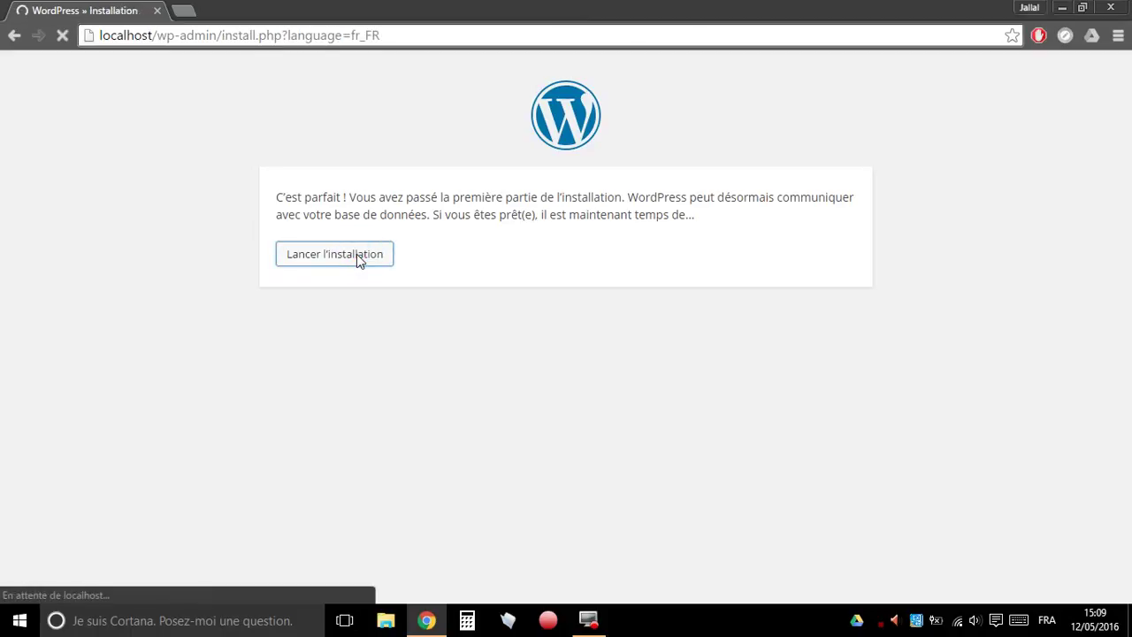
pyautogui.scroll(-3, 563, 327)
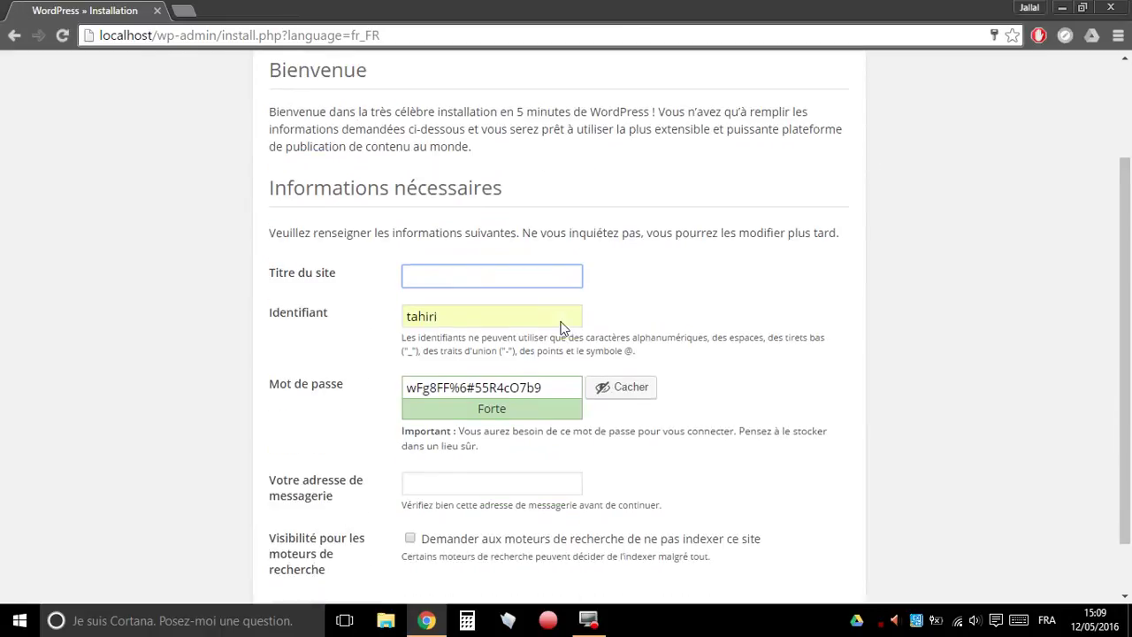
pyautogui.click(442, 234)
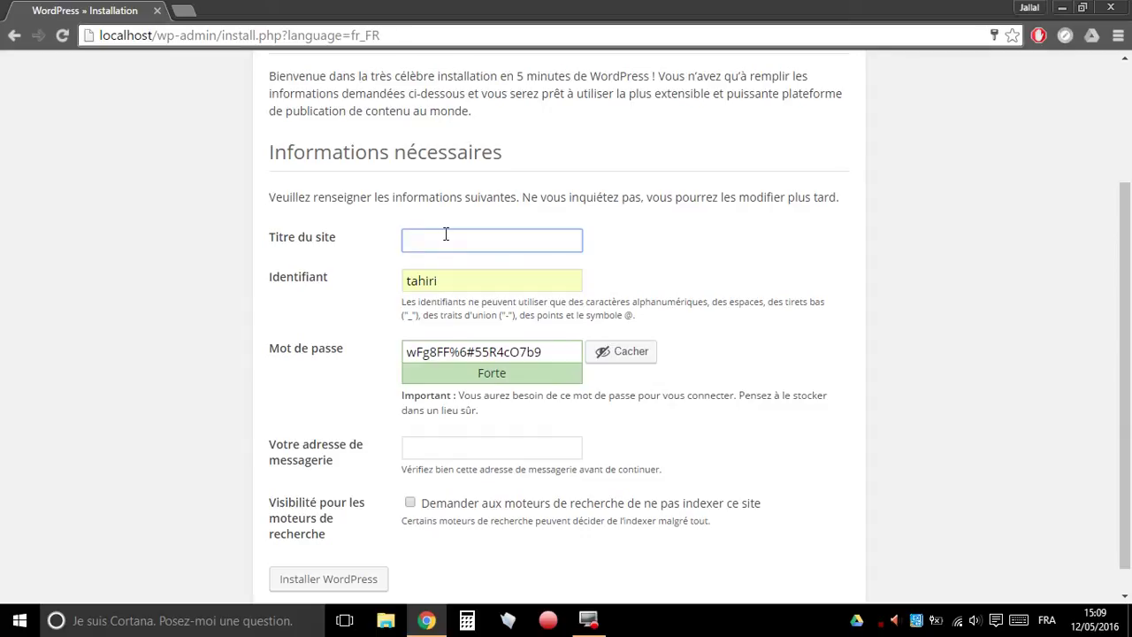
pyautogui.write('MON SITE WEB')
pyautogui.doubleClick(488, 285)
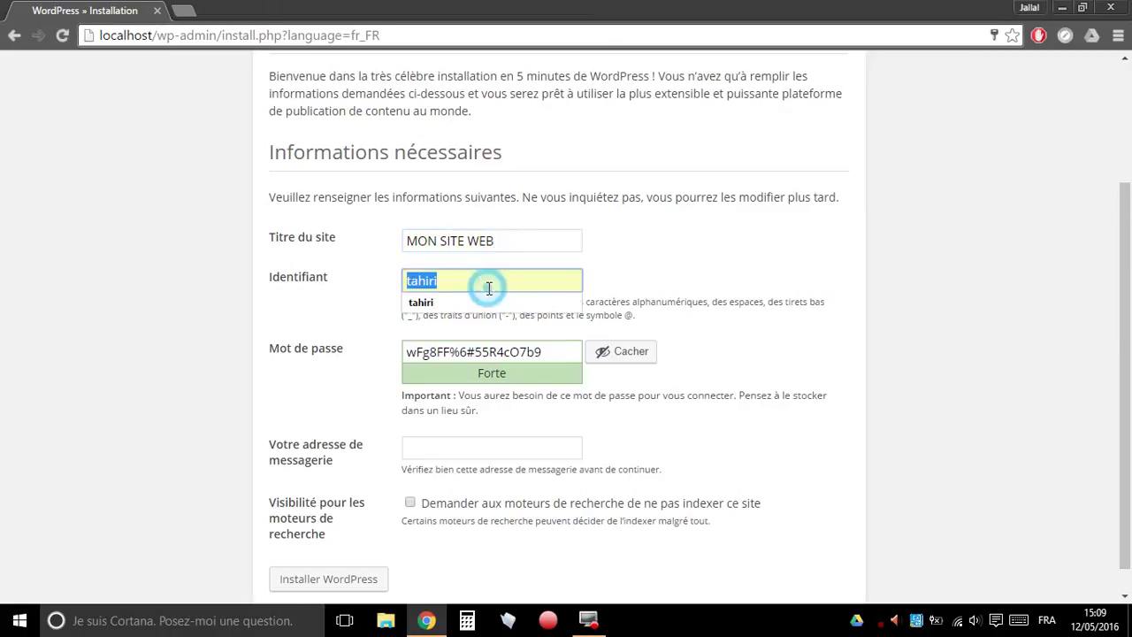
pyautogui.click(654, 265)
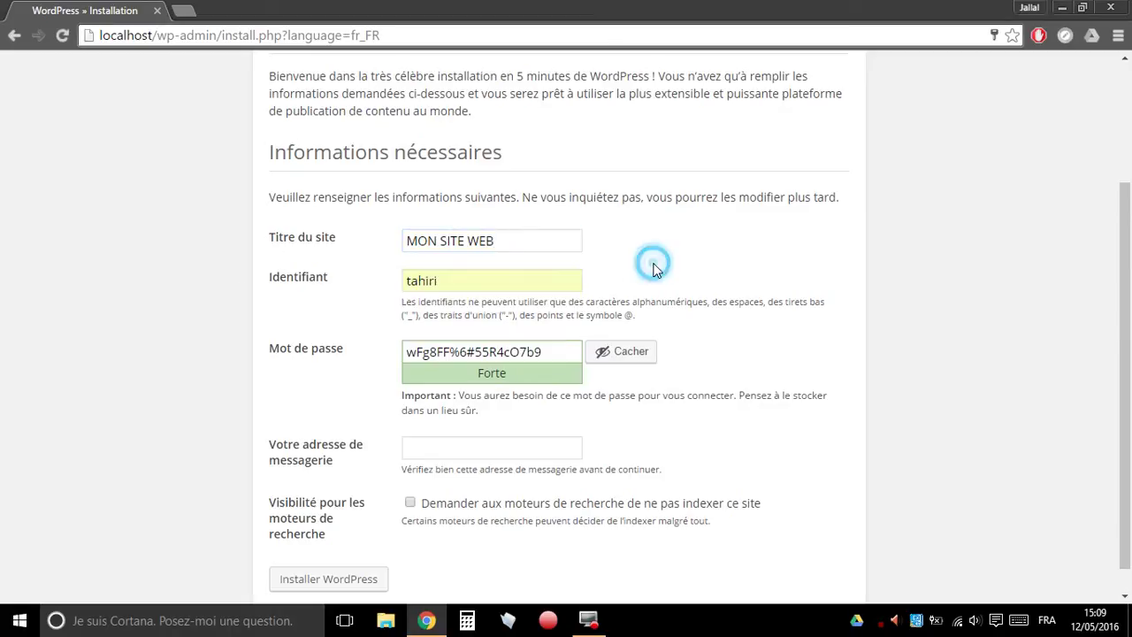
pyautogui.click(549, 284)
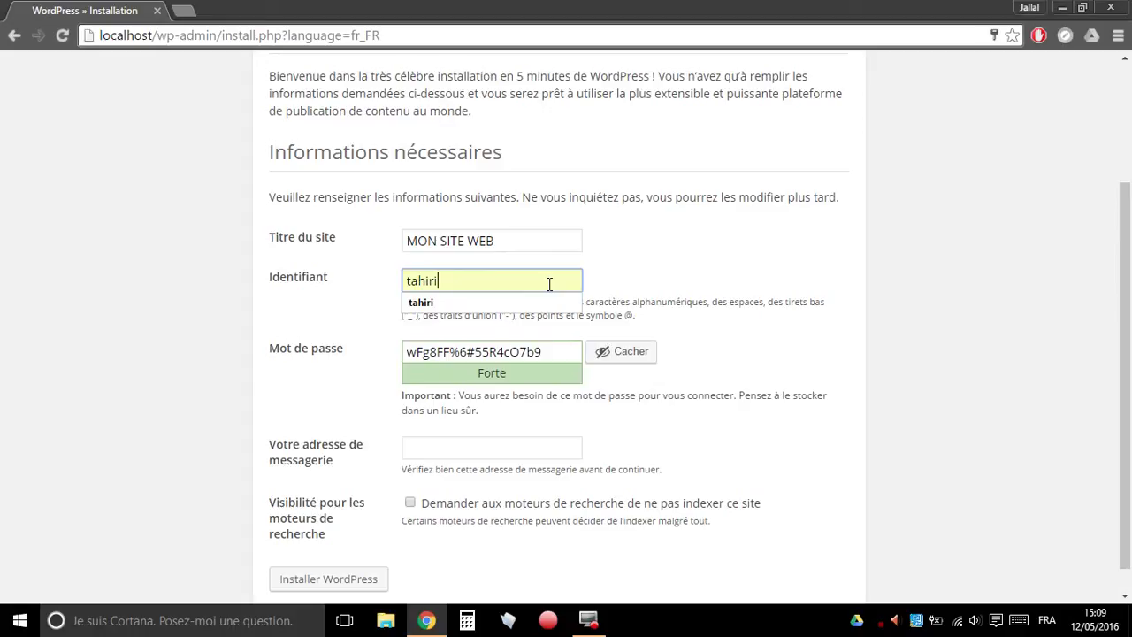
# - Keep the chosen username and replace the generated admin password with a first custom one
pyautogui.click(637, 278)
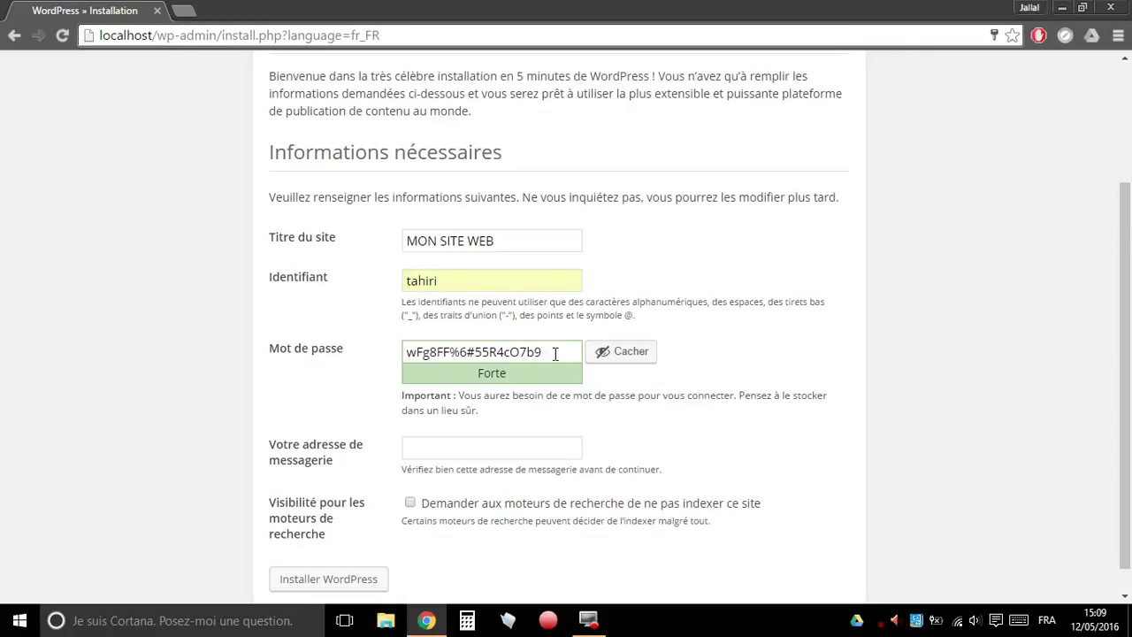
pyautogui.moveTo(555, 352); pyautogui.dragTo(375, 352)
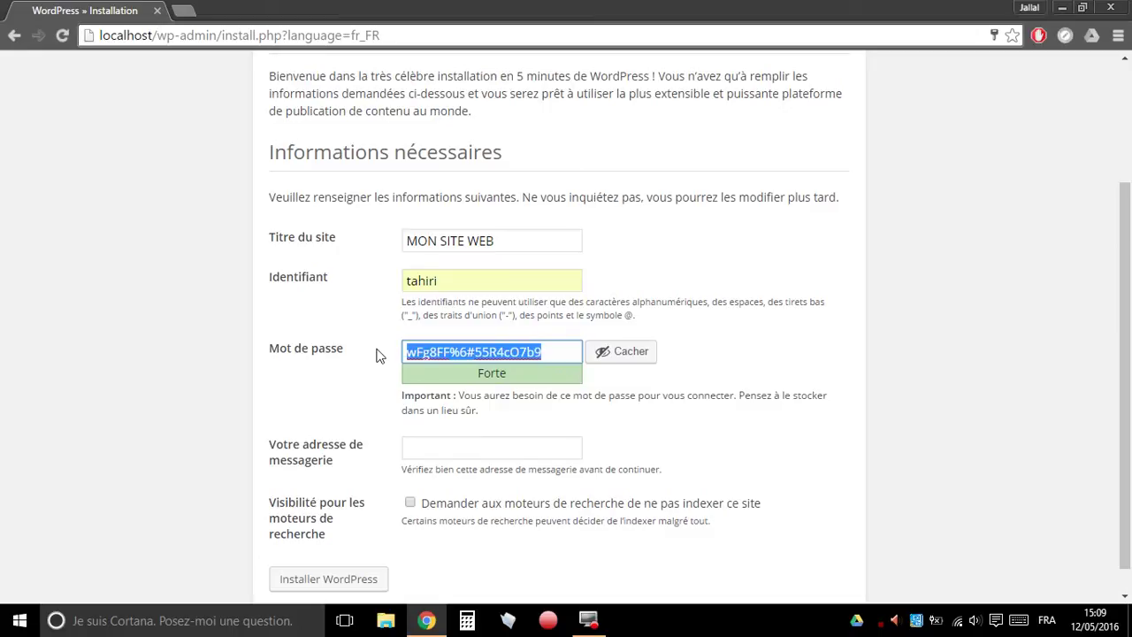
pyautogui.write('test')
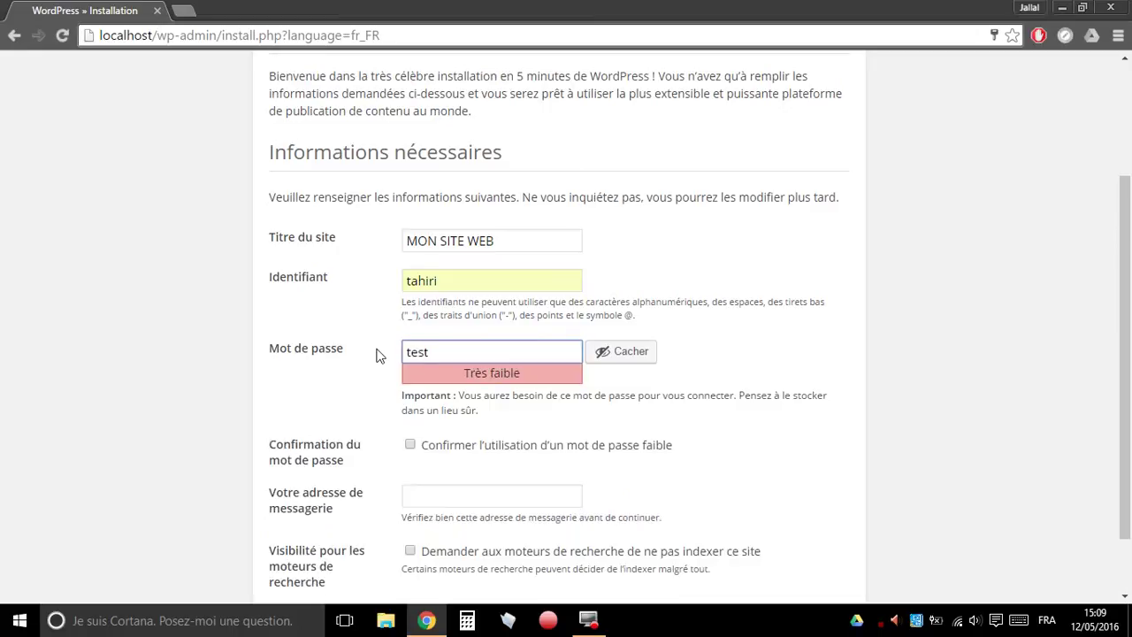
pyautogui.write('123456')
pyautogui.click(790, 375)
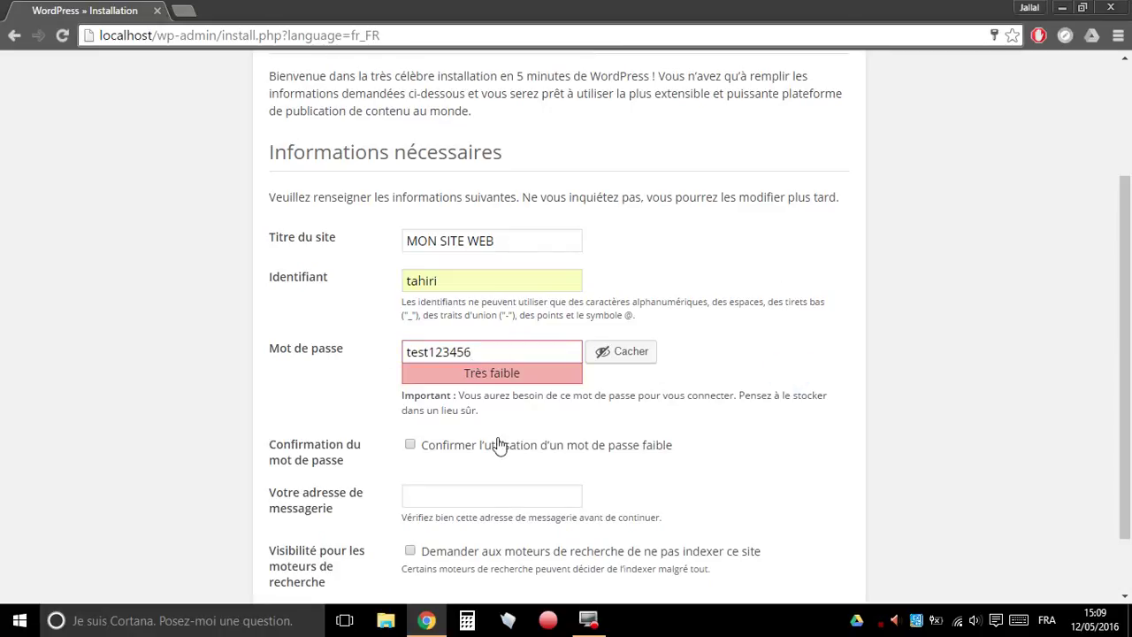
pyautogui.scroll(-1, 509, 455)
pyautogui.click(493, 269)
pyautogui.write('/')
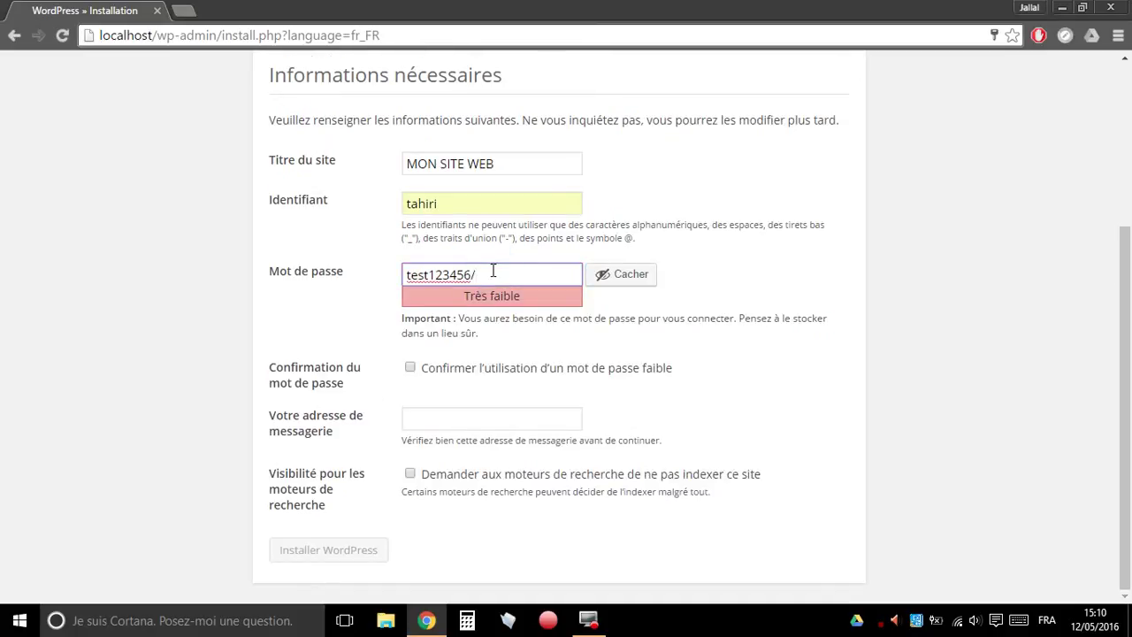
pyautogui.write('Z')
pyautogui.click(689, 383)
# - Retype a longer password mixing upper/lowercase, digits and symbols until the meter shows Forte
pyautogui.click(497, 269)
pyautogui.press('BackSpace')
pyautogui.press('BackSpace')
pyautogui.press('BackSpace')
pyautogui.press('BackSpace')
pyautogui.press('BackSpace')
pyautogui.press('BackSpace')
pyautogui.press('BackSpace')
pyautogui.press('BackSpace')
pyautogui.press('BackSpace')
pyautogui.press('BackSpace')
pyautogui.press('BackSpace')
pyautogui.press('BackSpace')
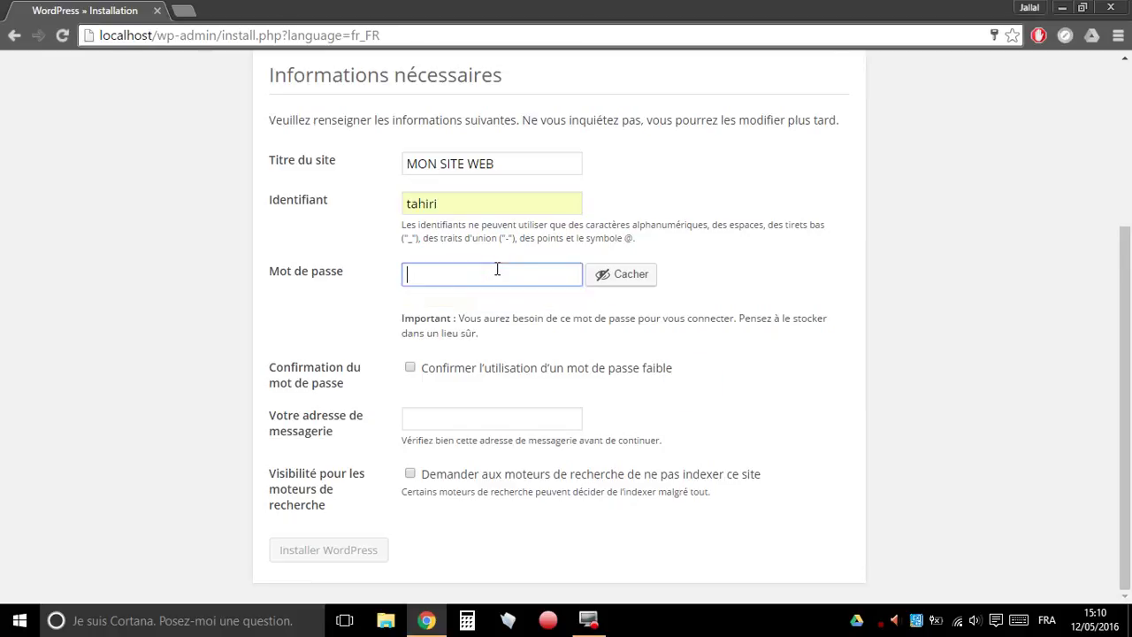
pyautogui.write('Tes')
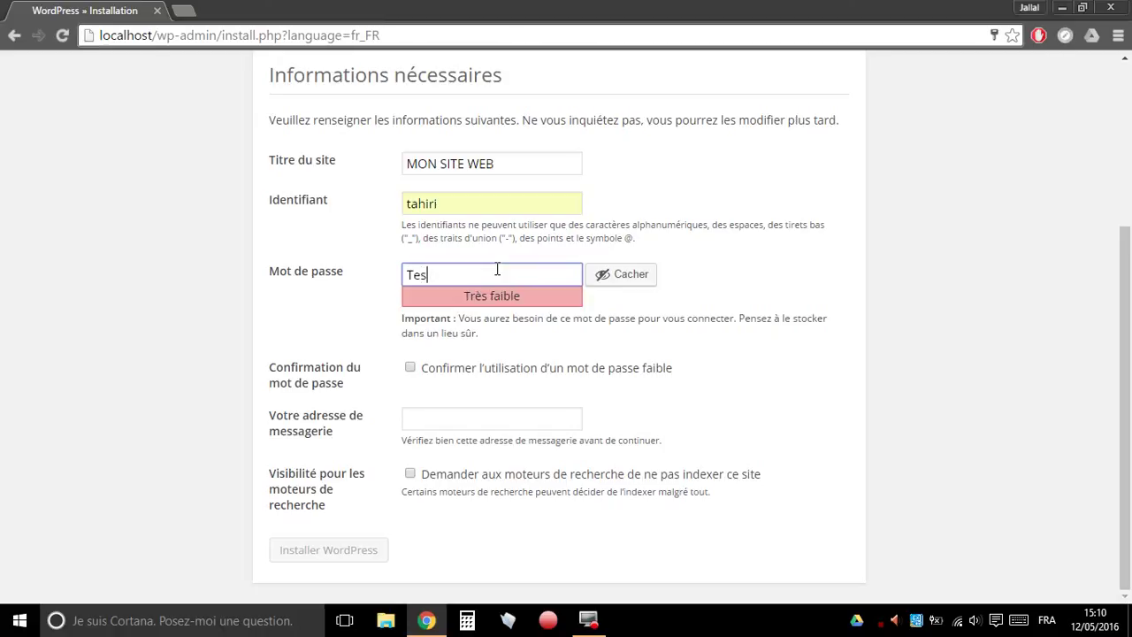
pyautogui.write('t@123456/')
pyautogui.click(542, 274)
pyautogui.hotkey('ctrl', 'a')
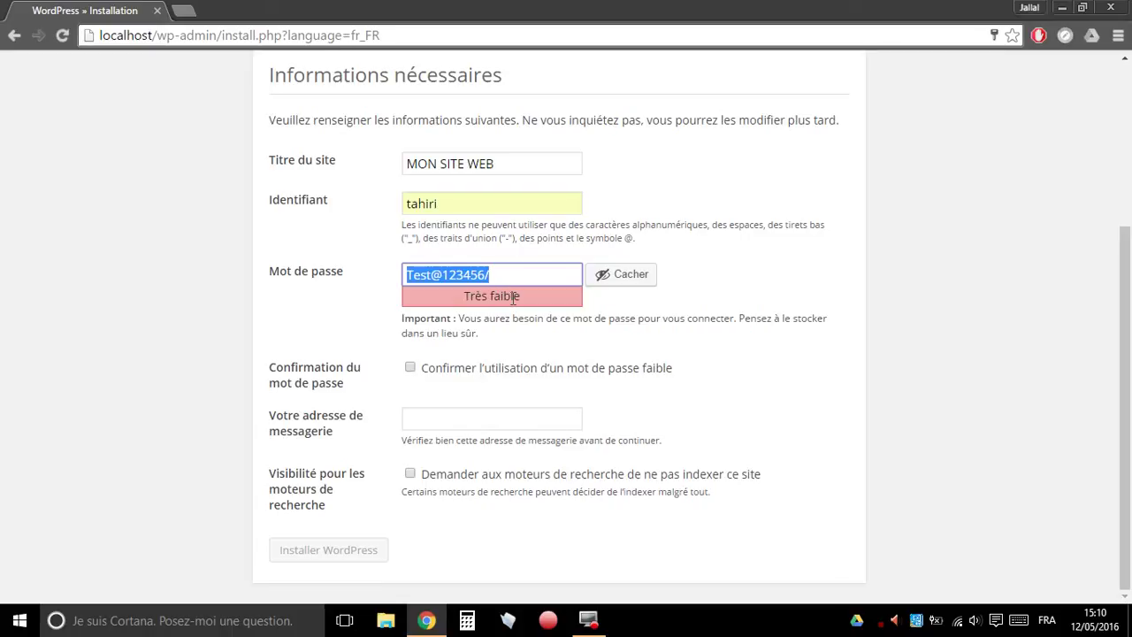
pyautogui.click(519, 268)
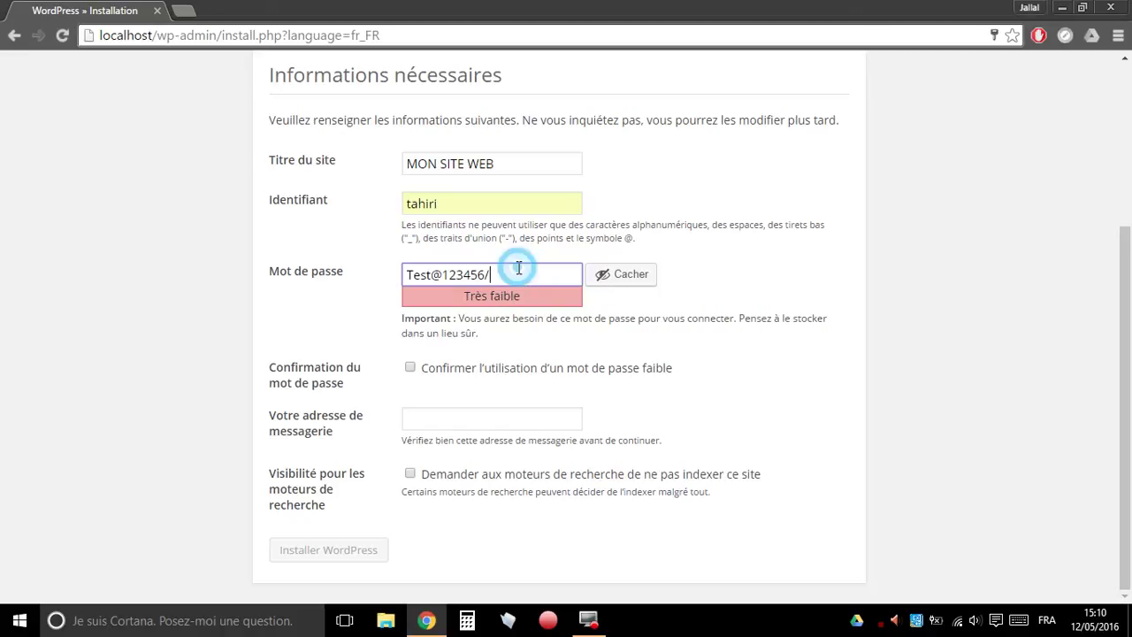
pyautogui.click(348, 276)
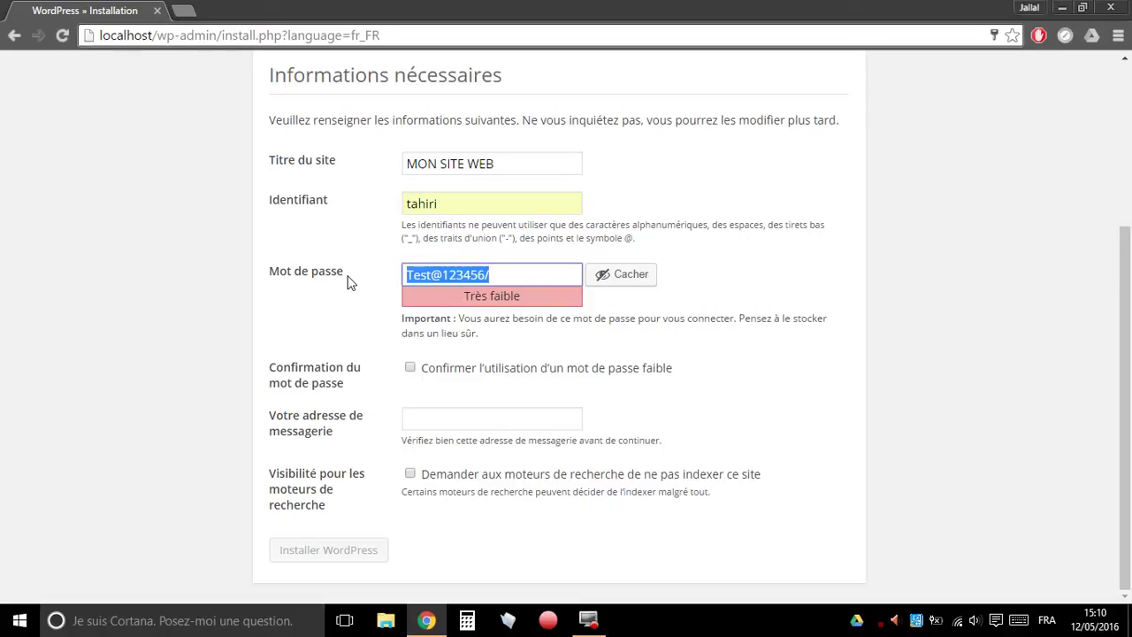
pyautogui.write('TESTtest123/*')
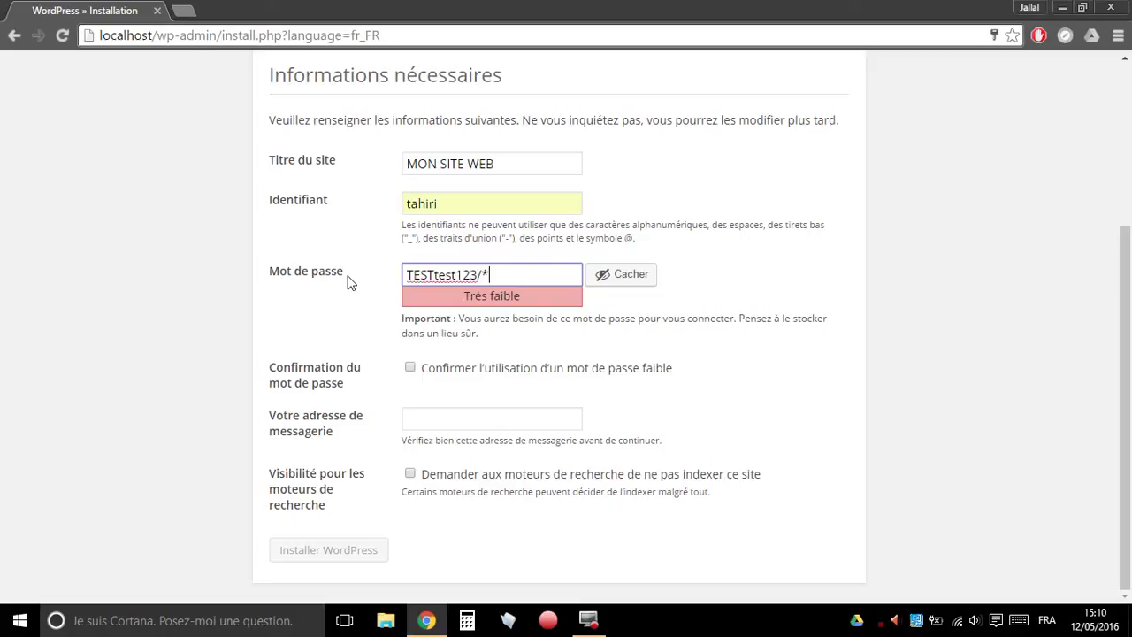
pyautogui.write('@')
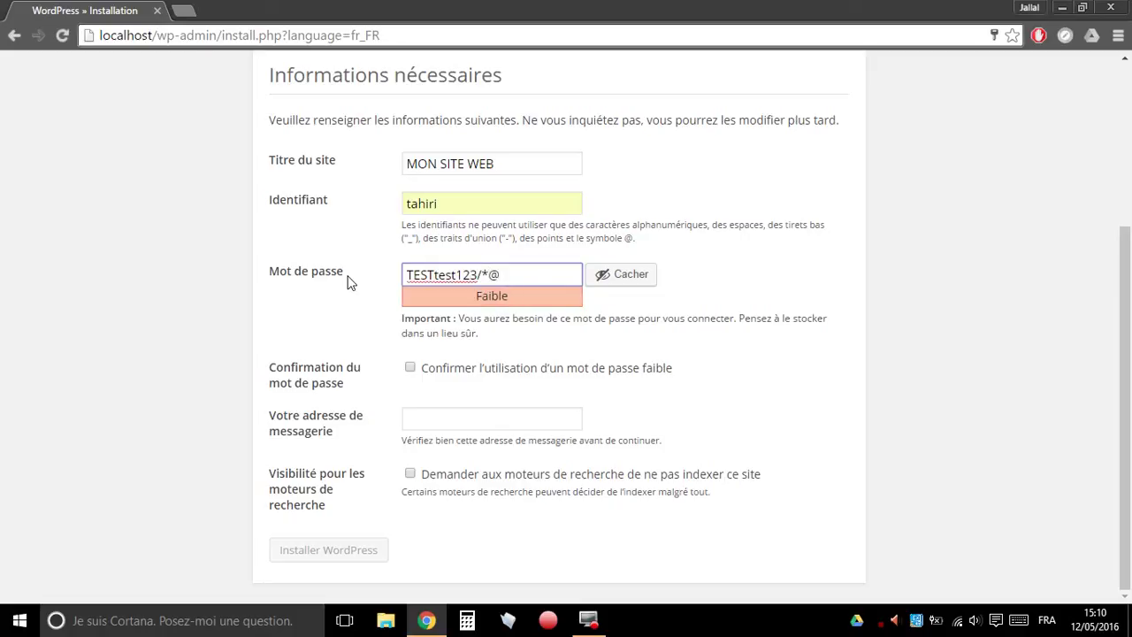
pyautogui.write('@@@--')
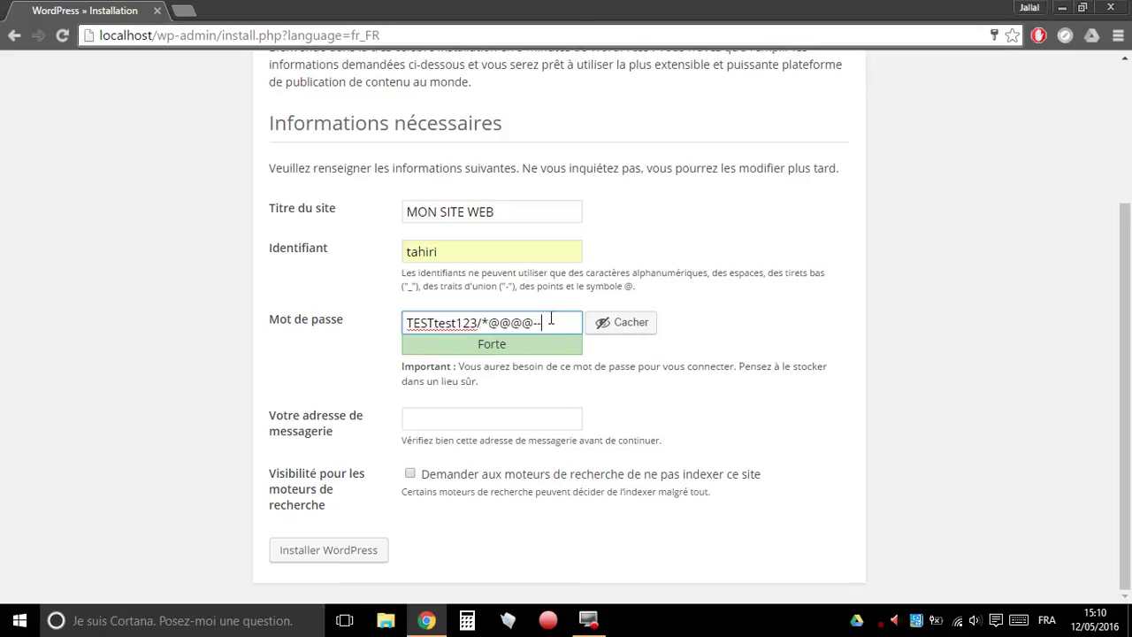
pyautogui.moveTo(551, 320); pyautogui.dragTo(343, 327)
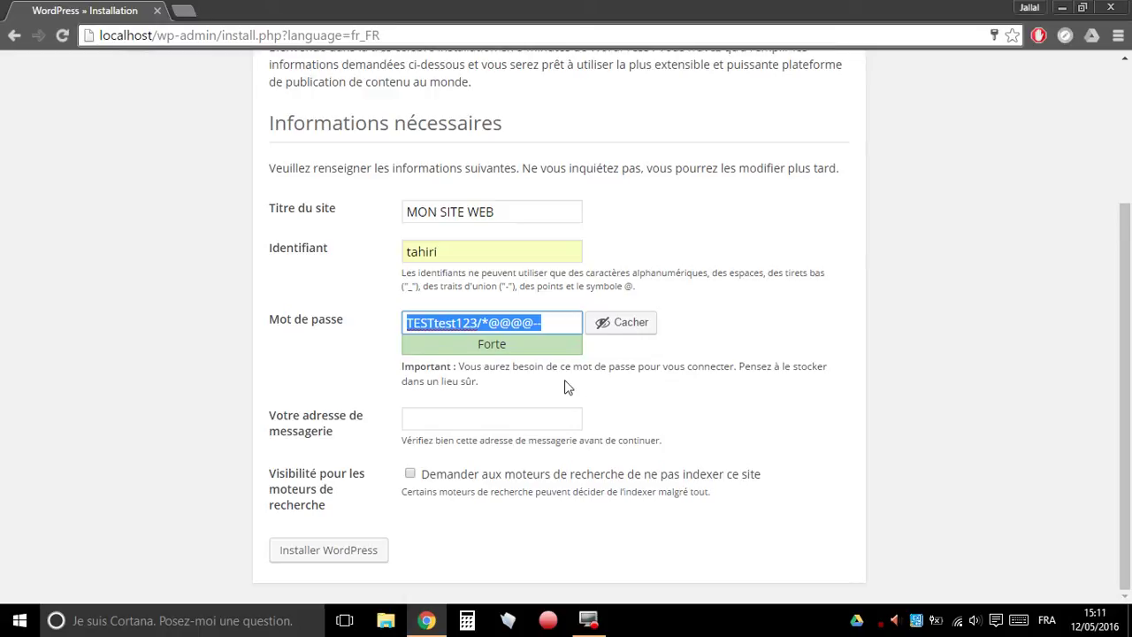
pyautogui.click(505, 408)
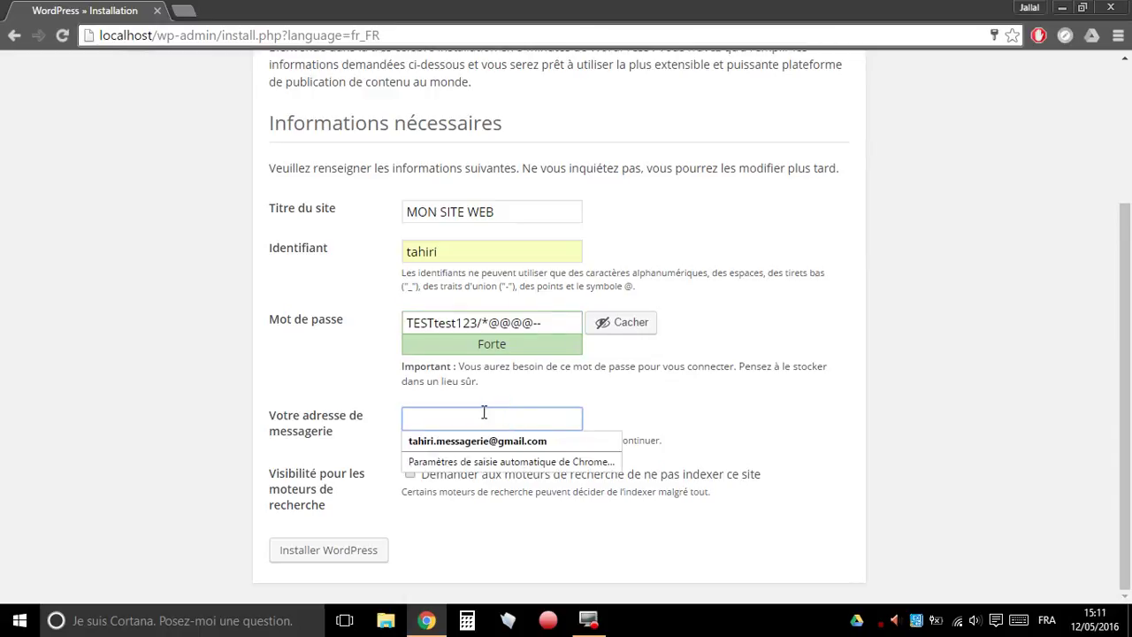
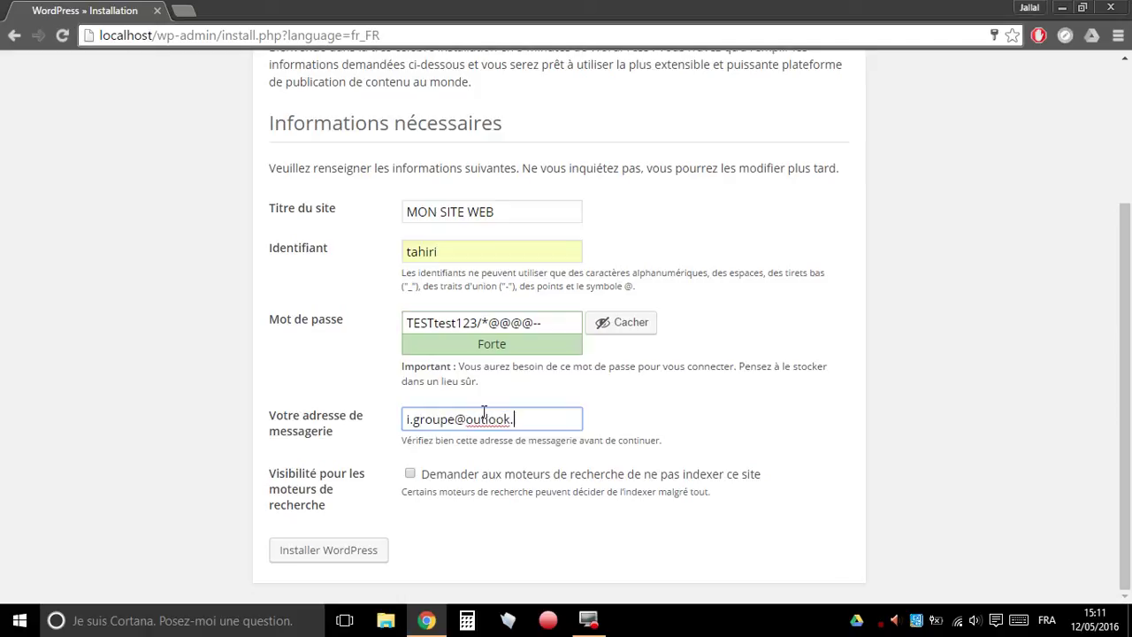
# - Enter the administrator's e-mail address and leave search-engine discouragement unticked
pyautogui.click(410, 475)
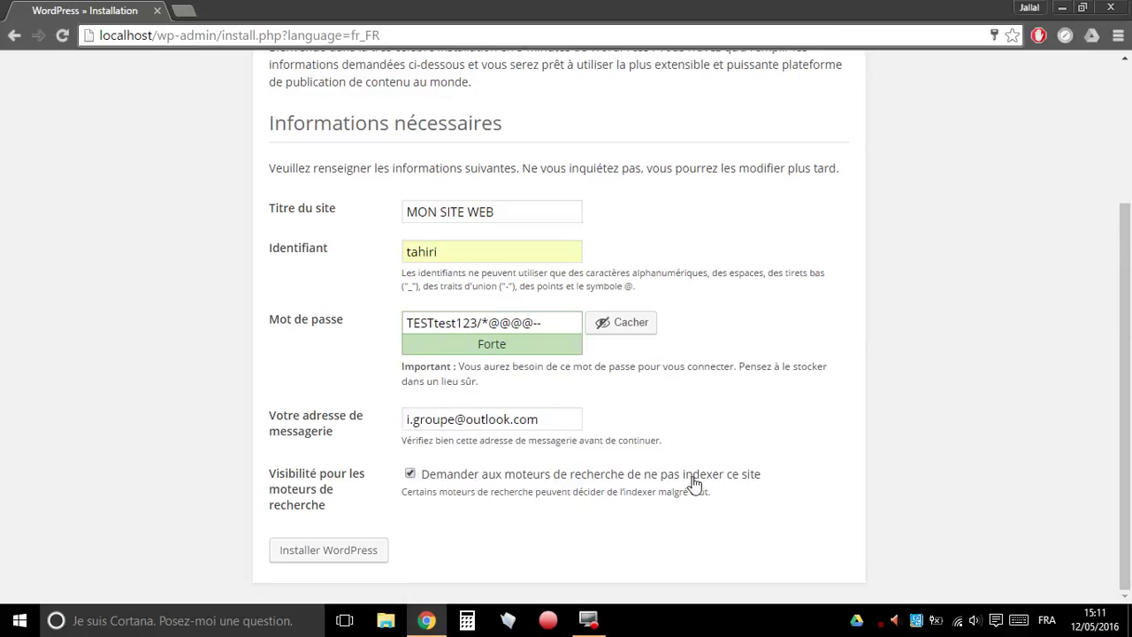
pyautogui.click(410, 474)
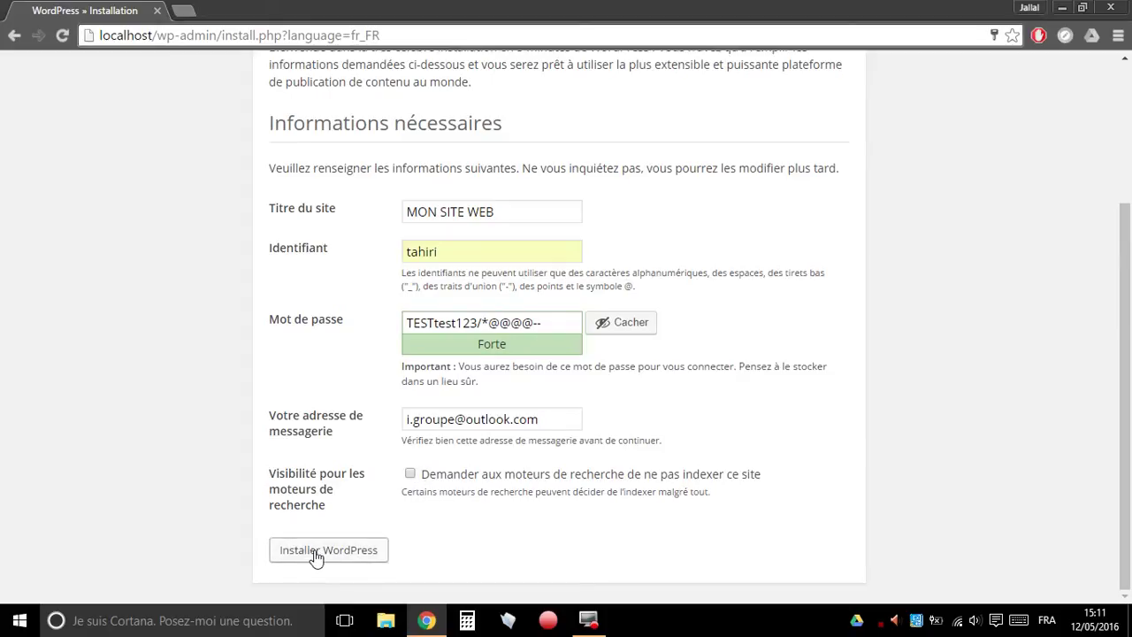
# - Install WordPress, then follow the Quel succès ! page through to Se connecter
pyautogui.click(352, 552)
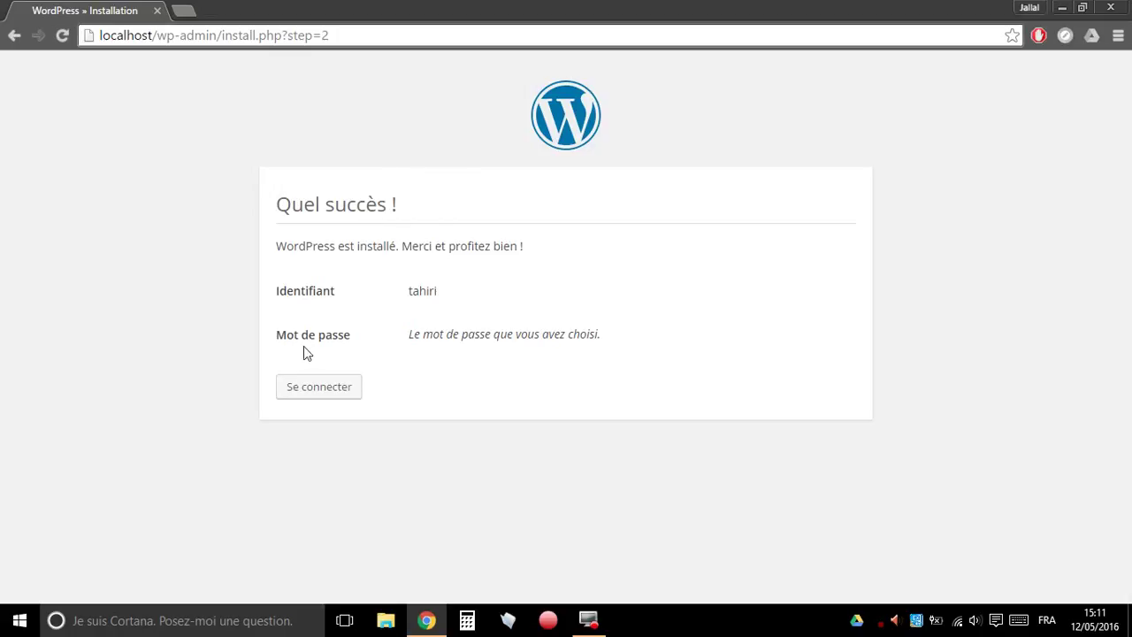
pyautogui.click(323, 391)
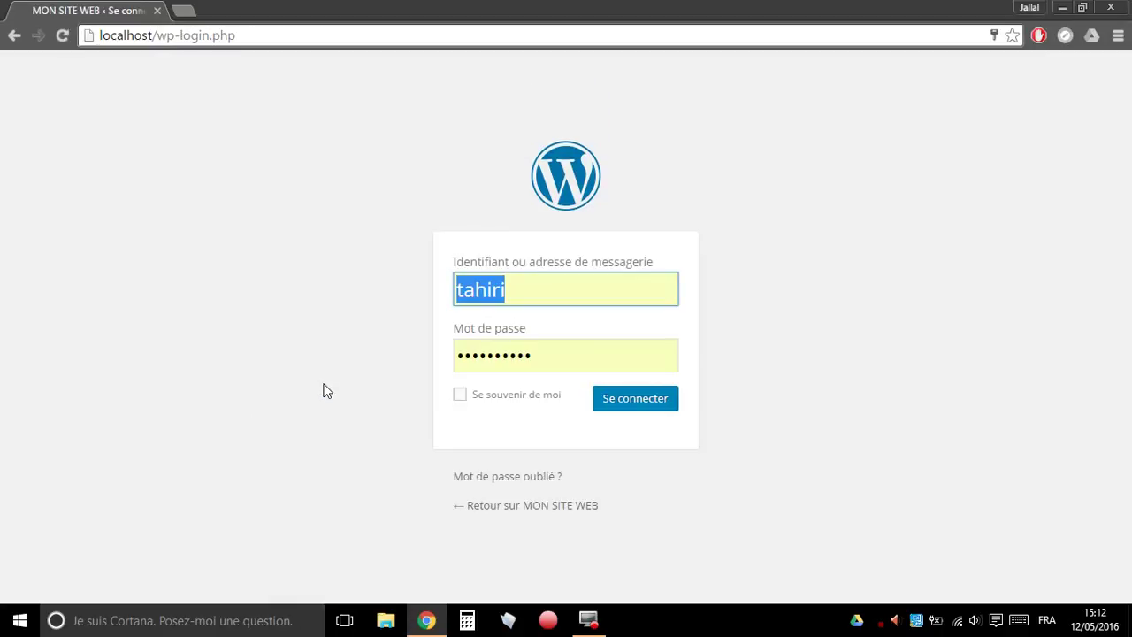
# - Sign in with the admin username, the pasted correct password and Se souvenir de moi ticked
pyautogui.click(568, 283)
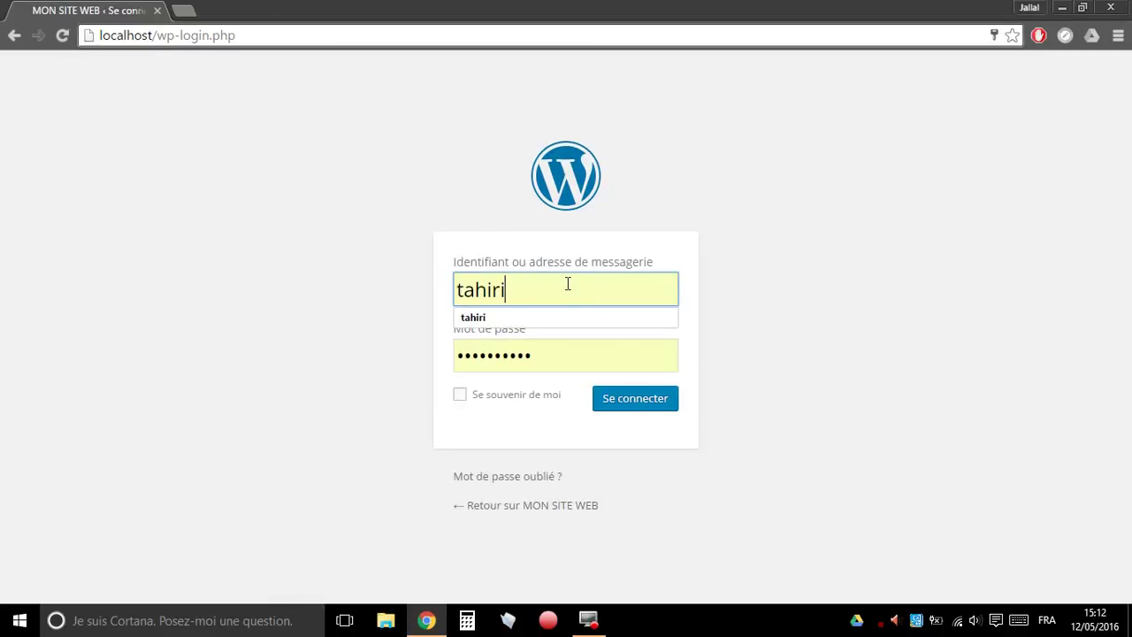
pyautogui.doubleClick(567, 283)
pyautogui.click(567, 283)
pyautogui.doubleClick(553, 356)
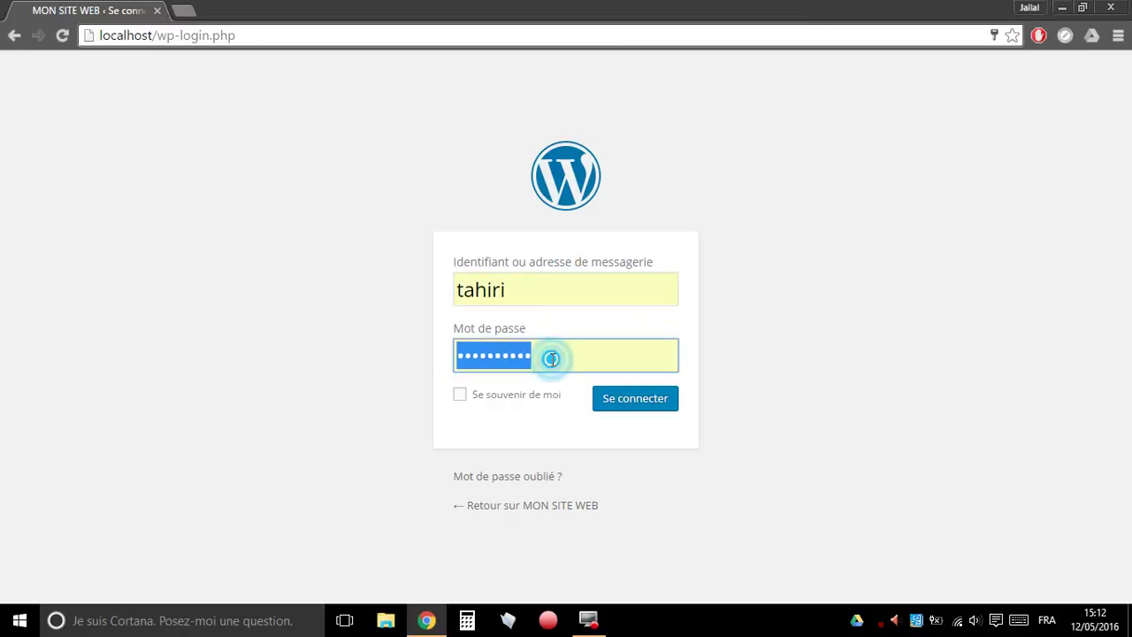
pyautogui.hotkey('ctrl', 'v')
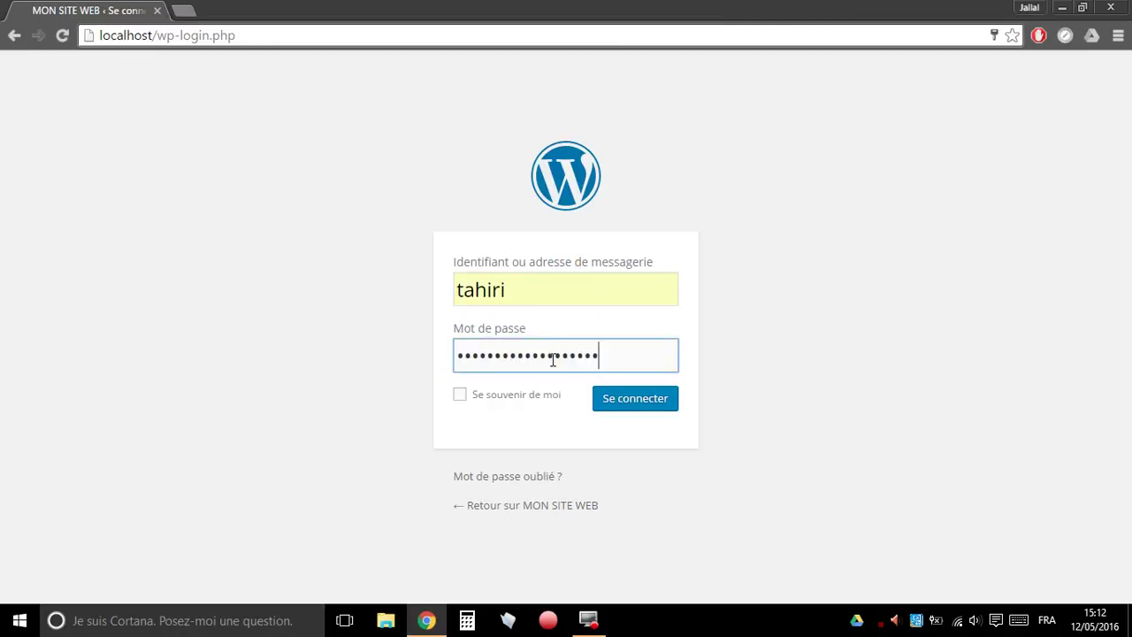
pyautogui.click(520, 404)
pyautogui.click(648, 404)
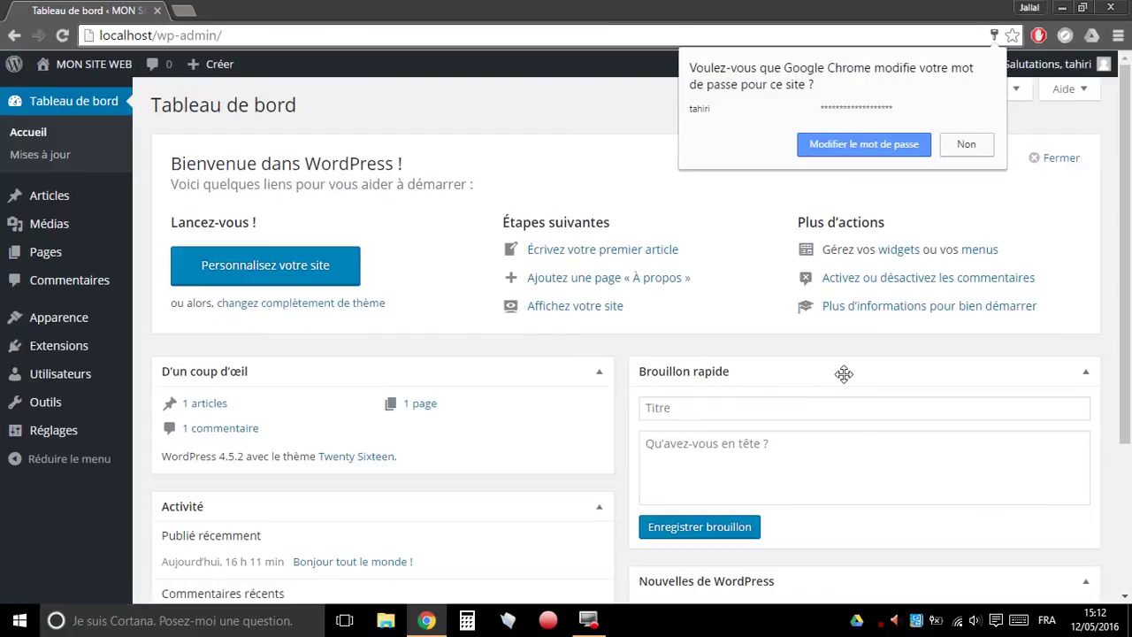
# - Accept Chrome's offer to update the saved password for this site
pyautogui.click(914, 147)
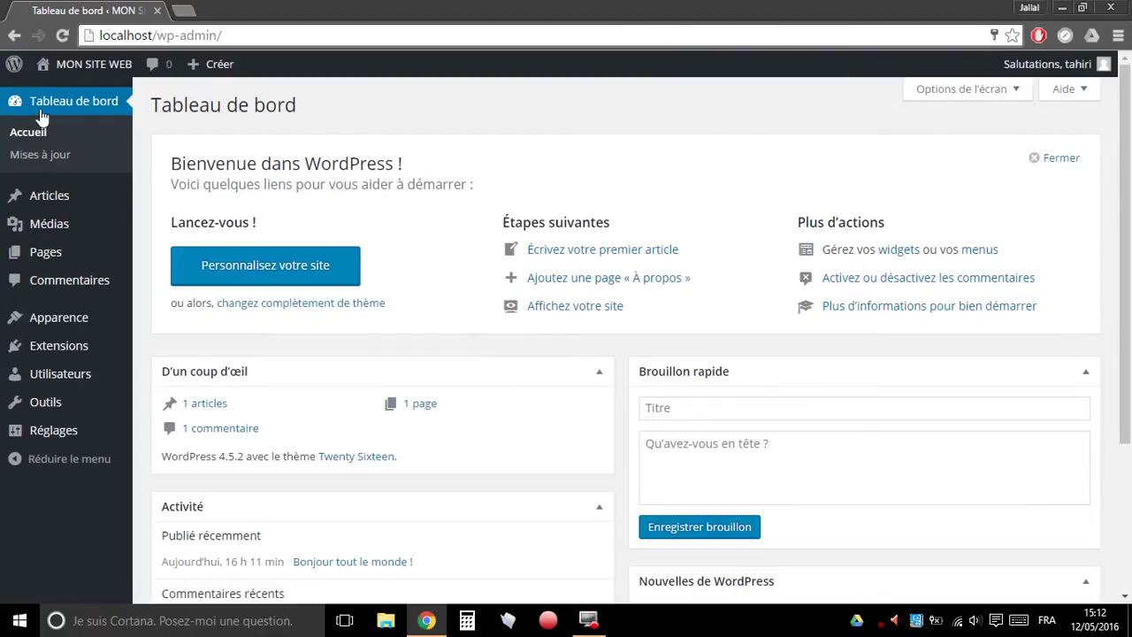
pyautogui.moveTo(130, 243)
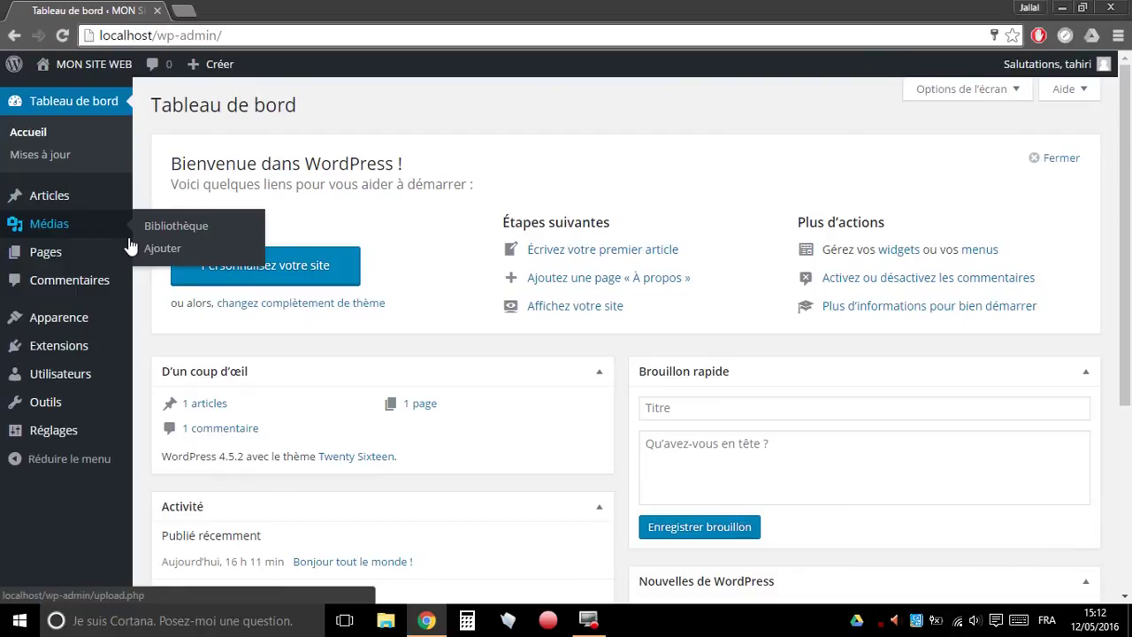
pyautogui.click(535, 103)
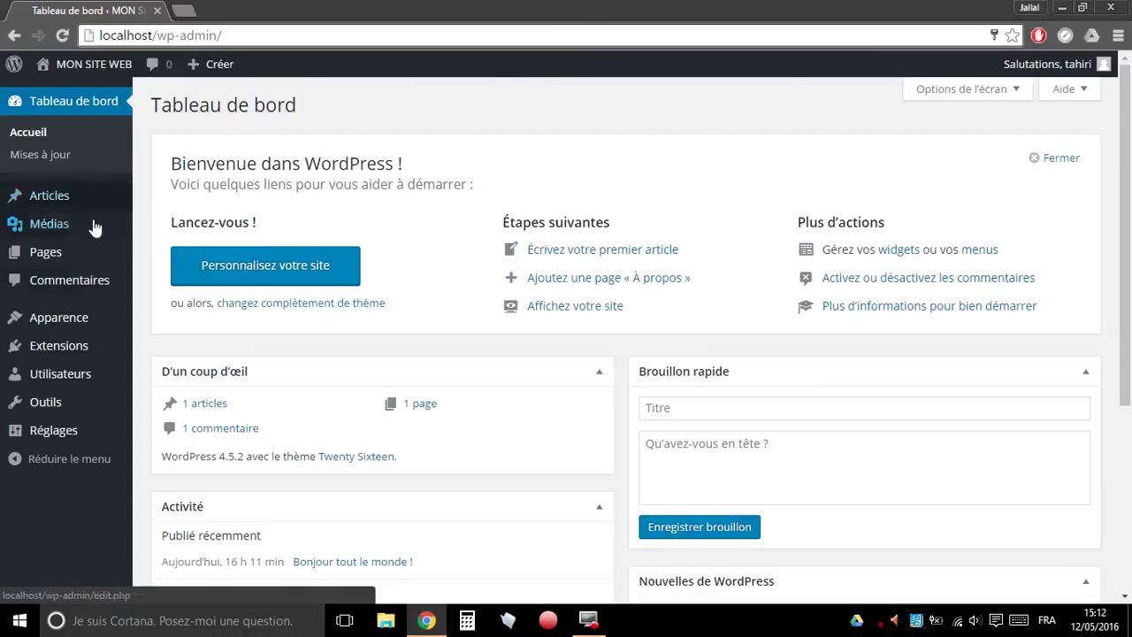
pyautogui.moveTo(66, 204)
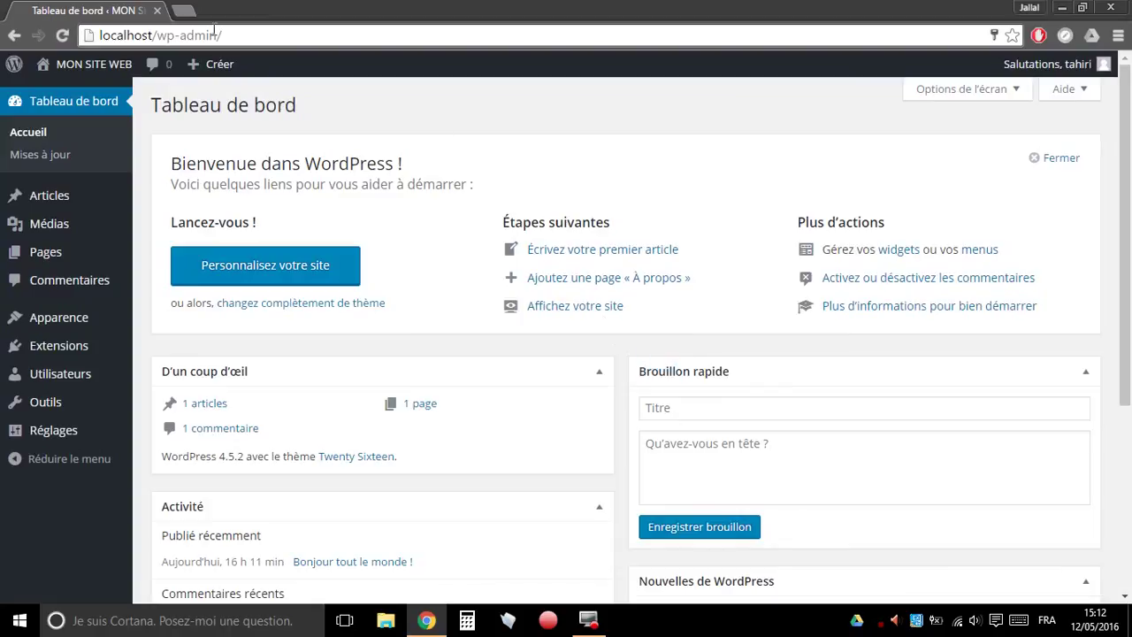
# - Load localhost in a new Chrome tab
pyautogui.click(184, 11)
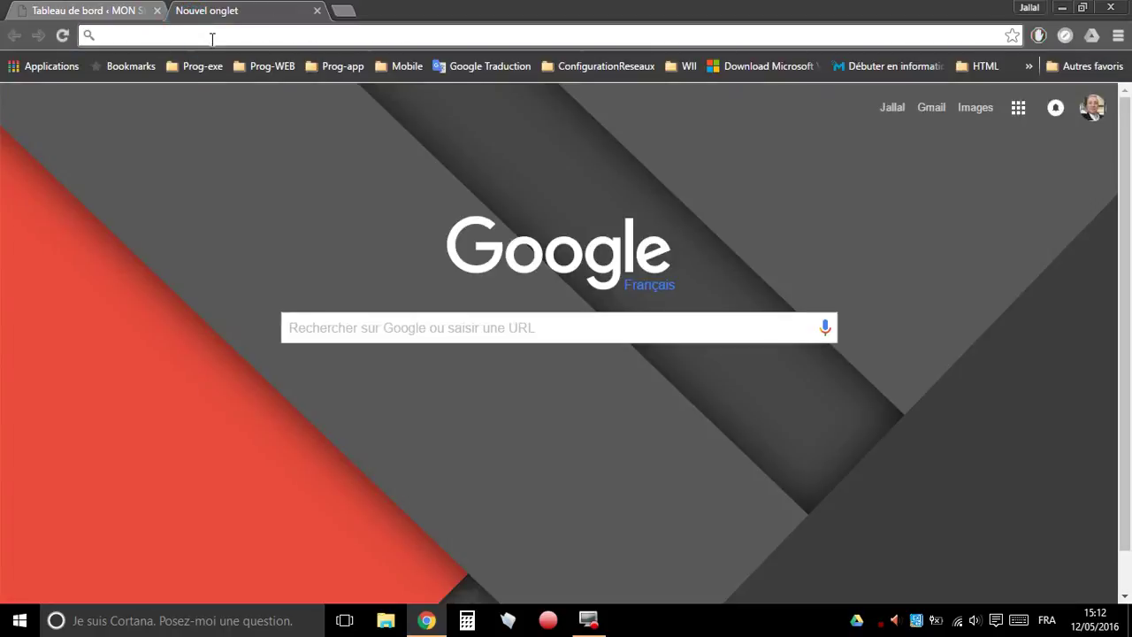
pyautogui.write('lo')
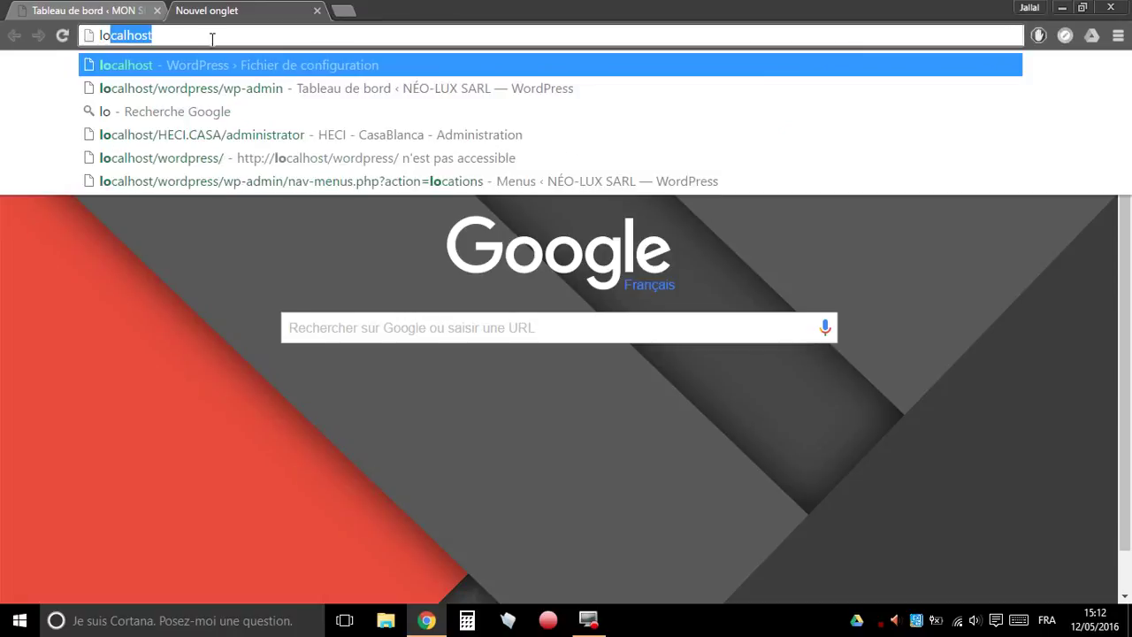
pyautogui.write('calhos')
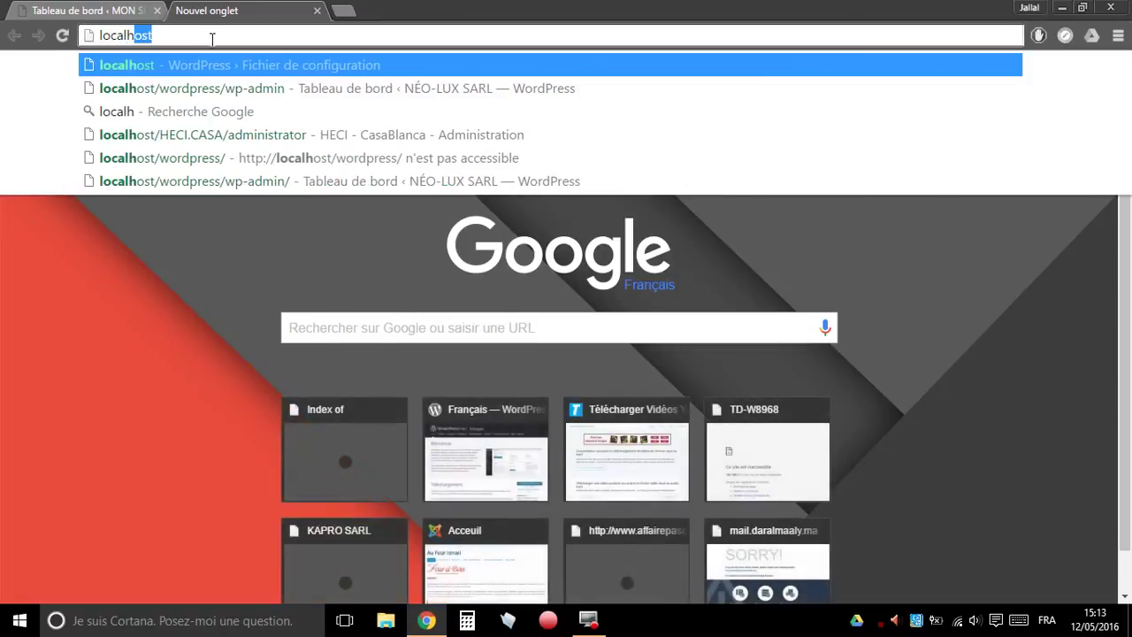
pyautogui.write('t')
pyautogui.press('Return')
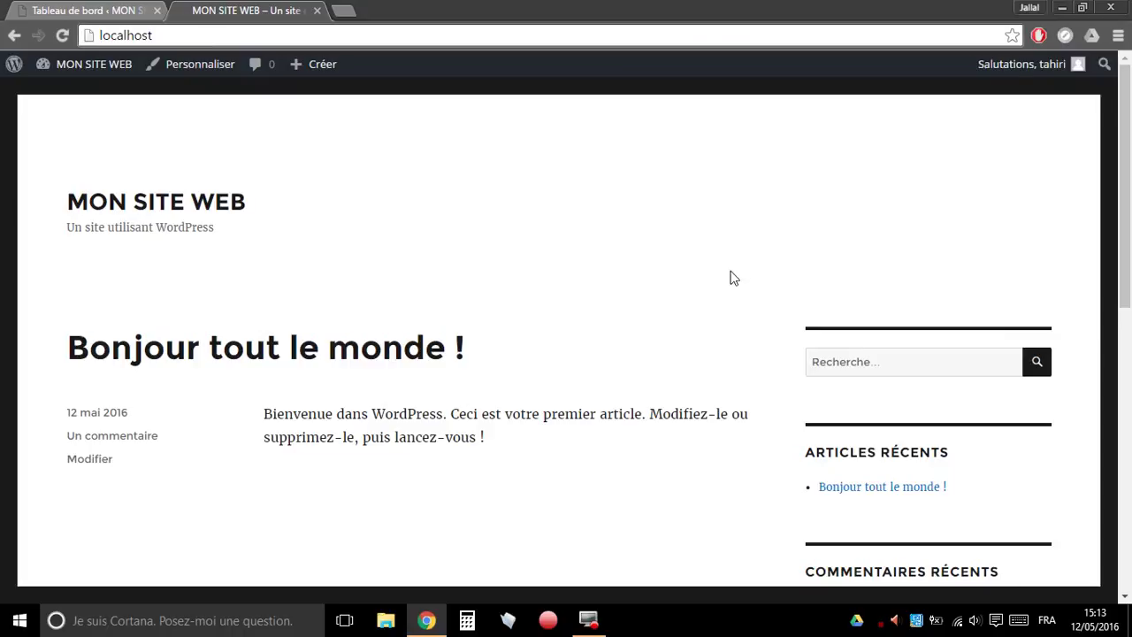
# - Switch back and forth between the Tableau de bord and MON SITE WEB tabs to compare them
pyautogui.moveTo(1130, 146); pyautogui.dragTo(1123, 90)
pyautogui.click(88, 11)
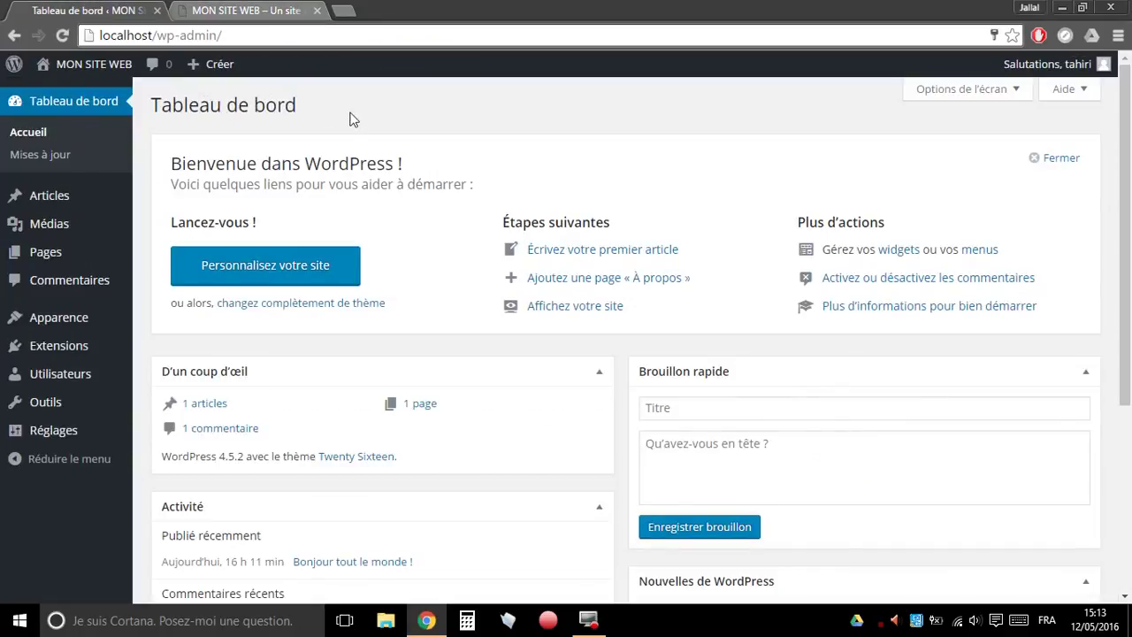
pyautogui.moveTo(295, 104); pyautogui.dragTo(155, 105)
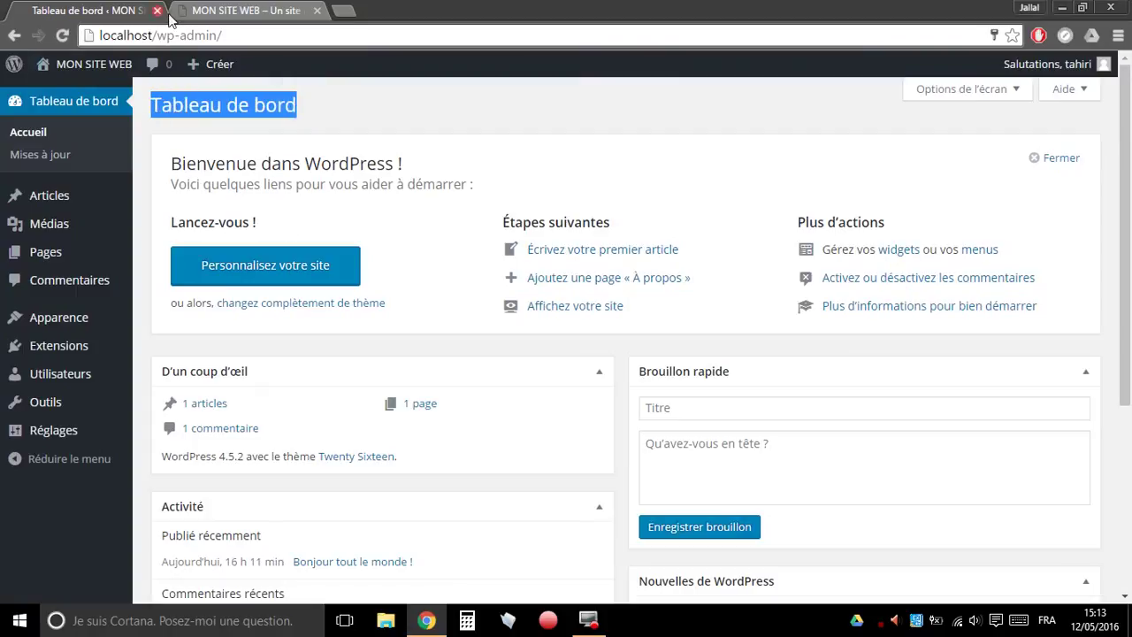
pyautogui.click(225, 12)
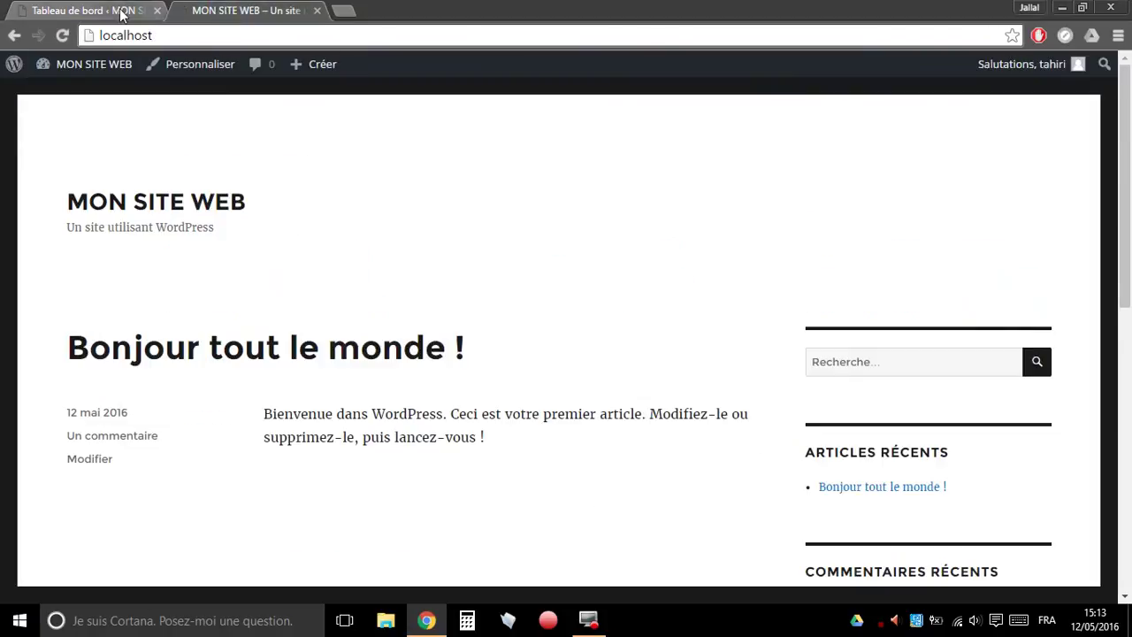
pyautogui.click(118, 11)
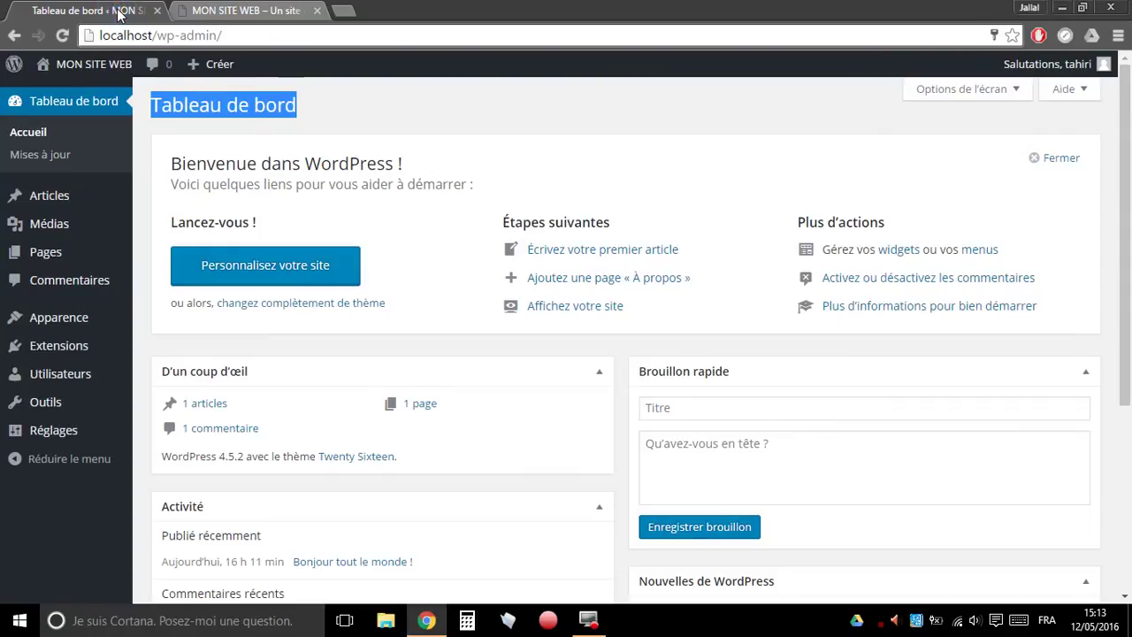
pyautogui.click(270, 12)
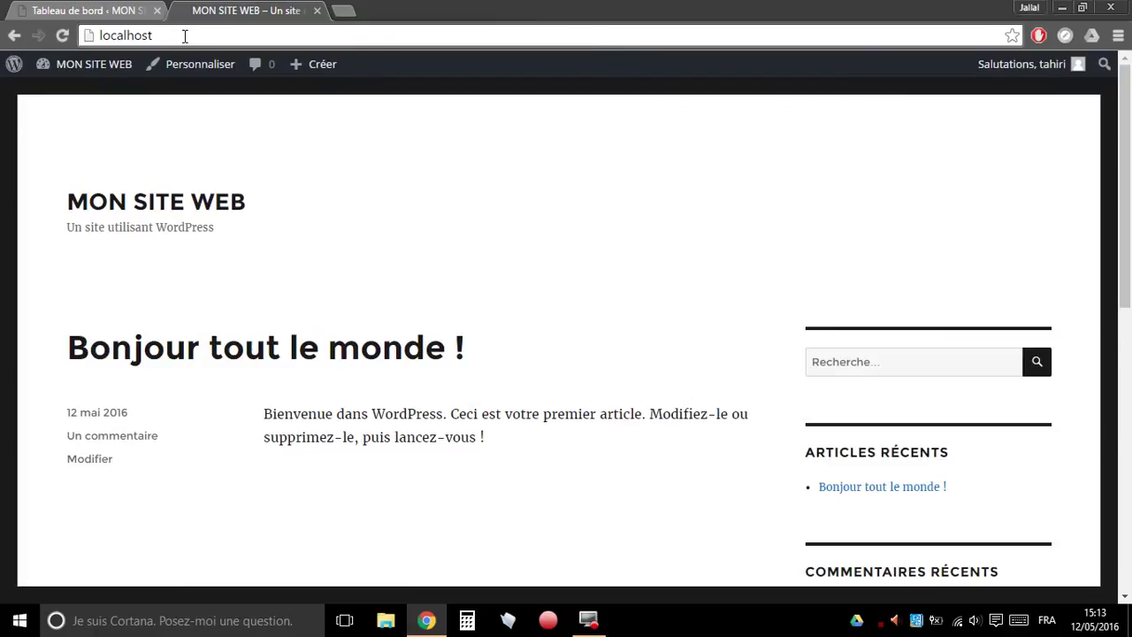
# - Send the front-end tab to localhost/wp-admin
pyautogui.click(184, 35)
pyautogui.click(184, 36)
pyautogui.write('/')
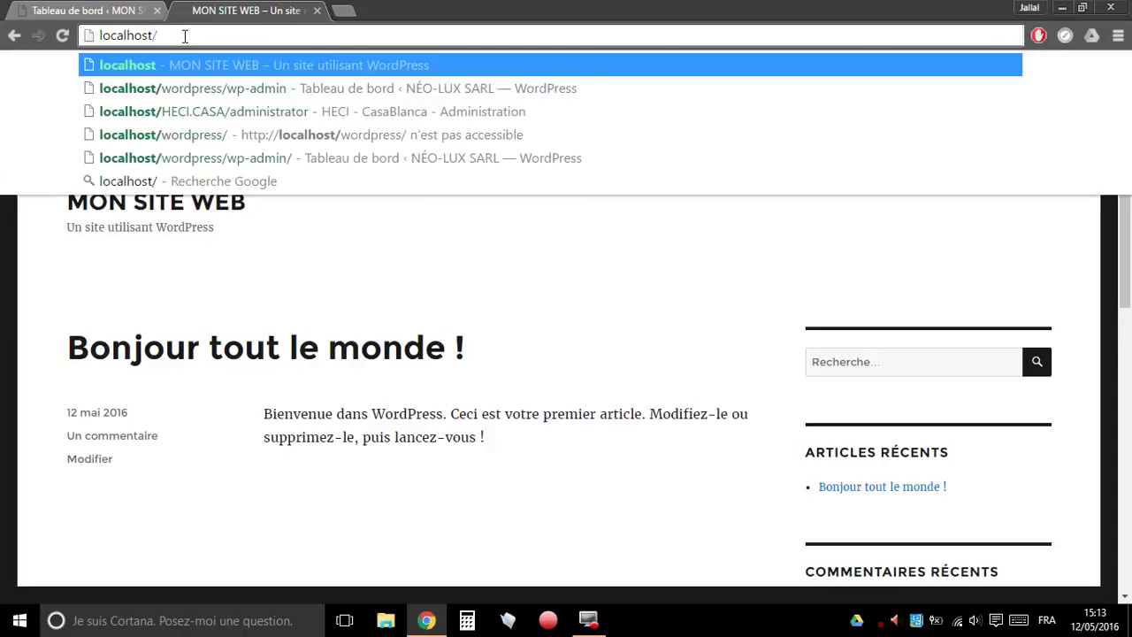
pyautogui.write('wp-ad')
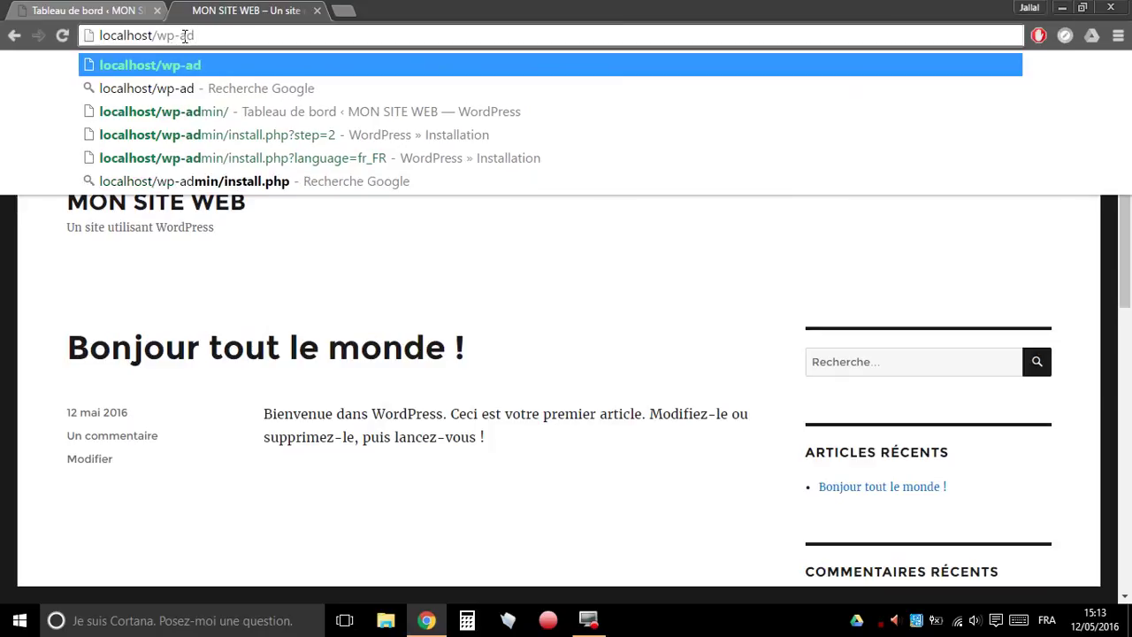
pyautogui.write('min')
pyautogui.press('Return')
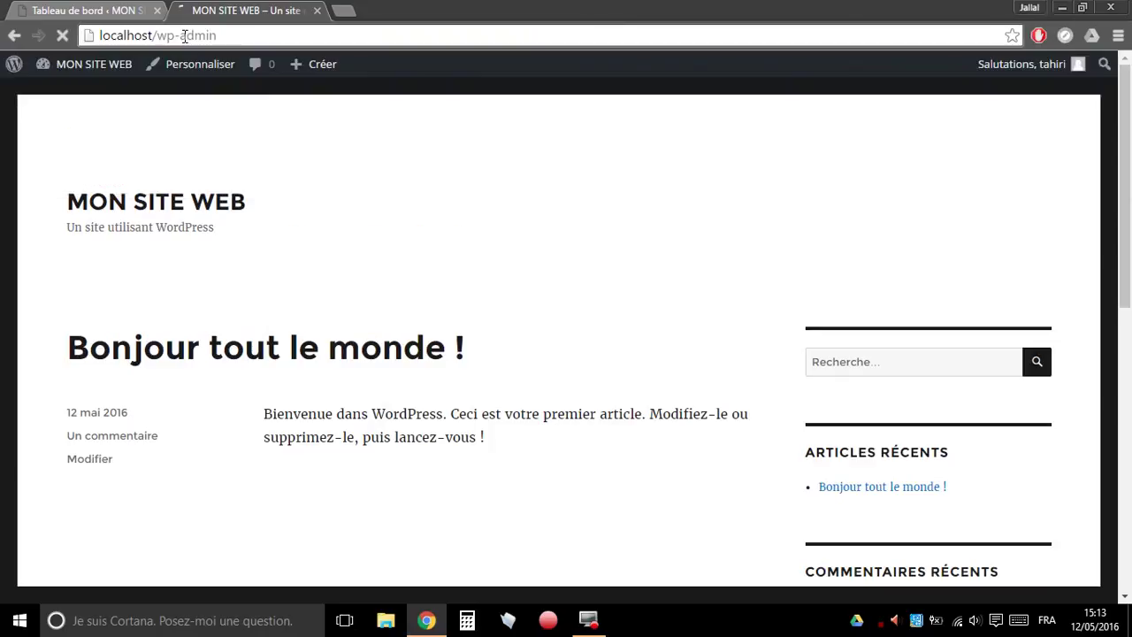